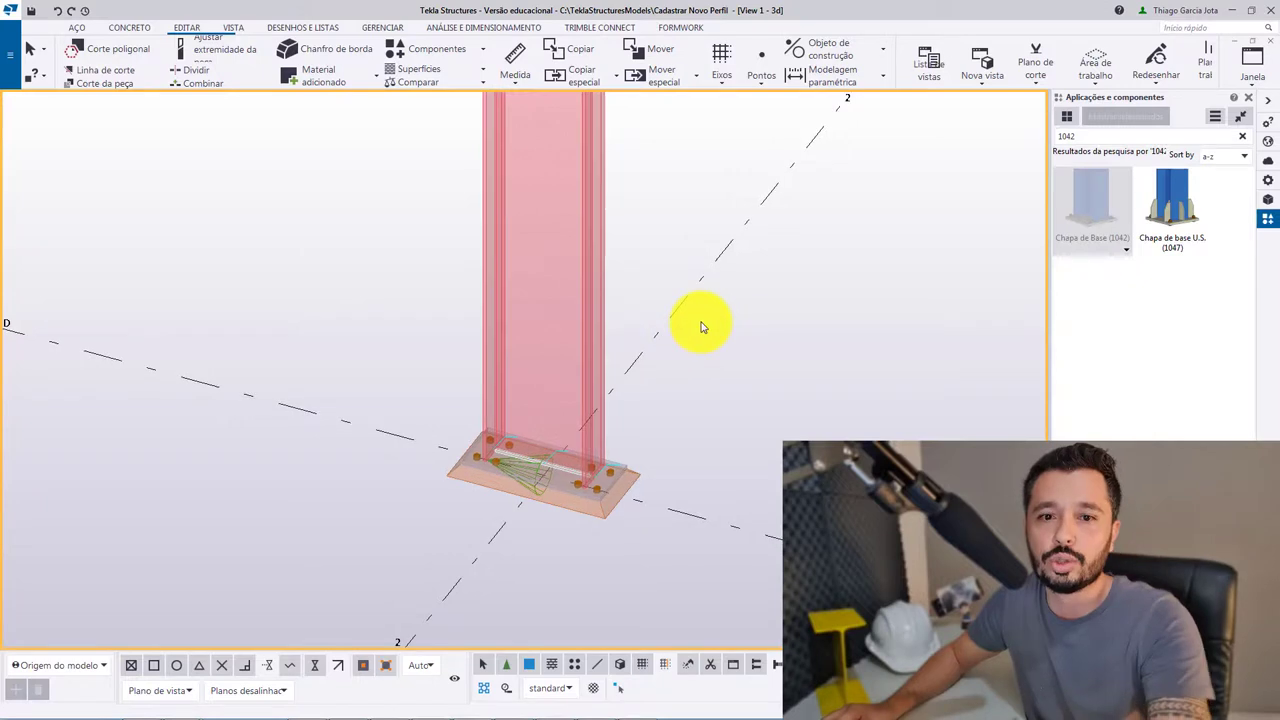
Select the weld at the column base and frame the base plate in view.
scroll(702, 327, "down", 2)
scroll(694, 356, "down", 1)
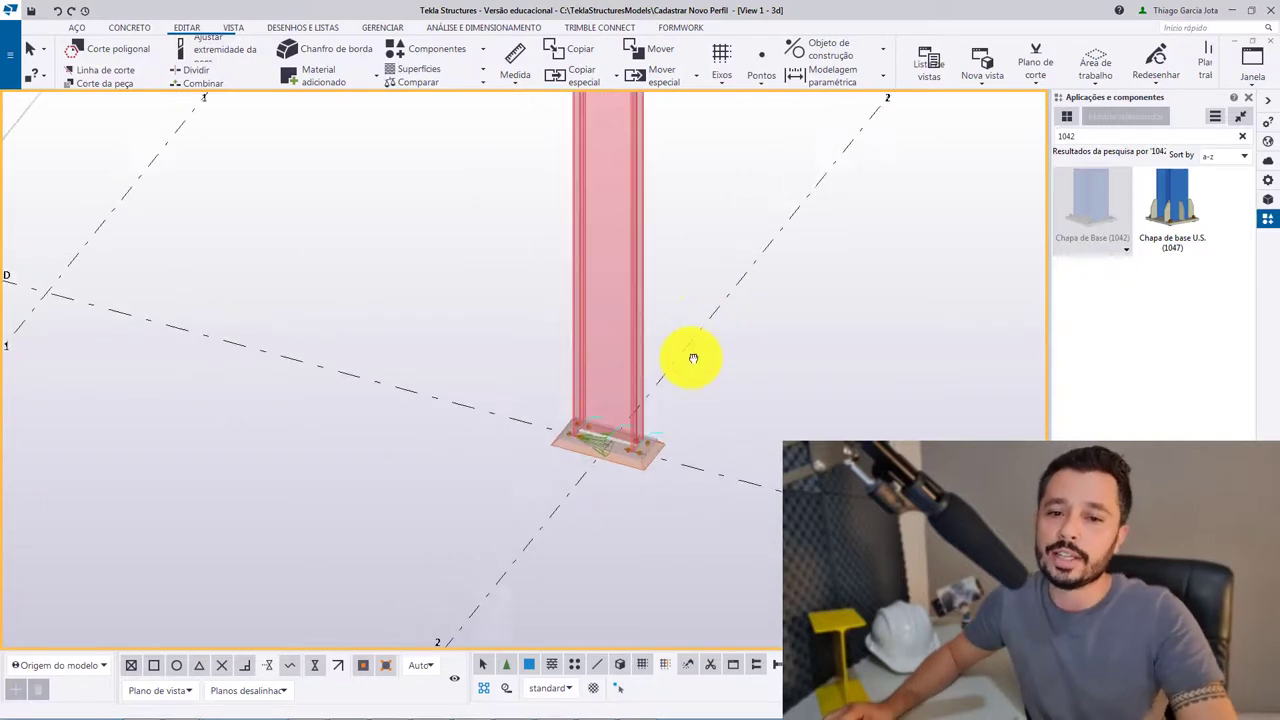
scroll(615, 415, "up", 4)
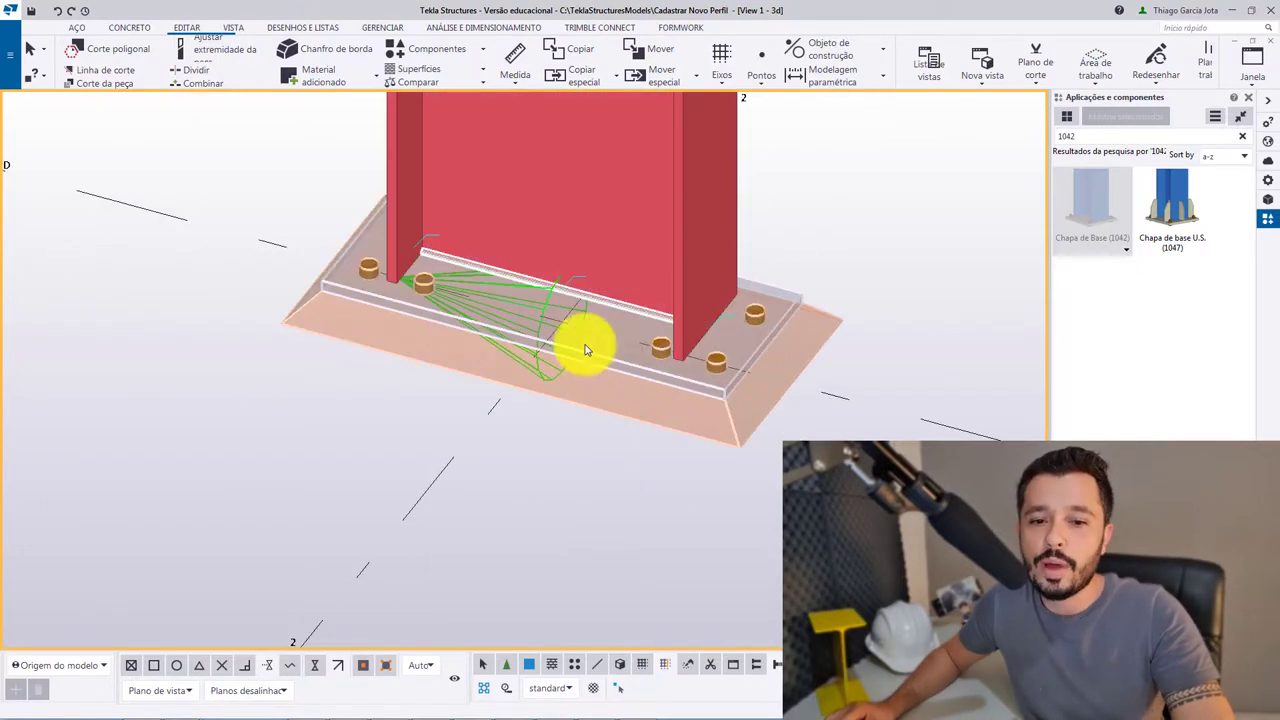
left_click(545, 333)
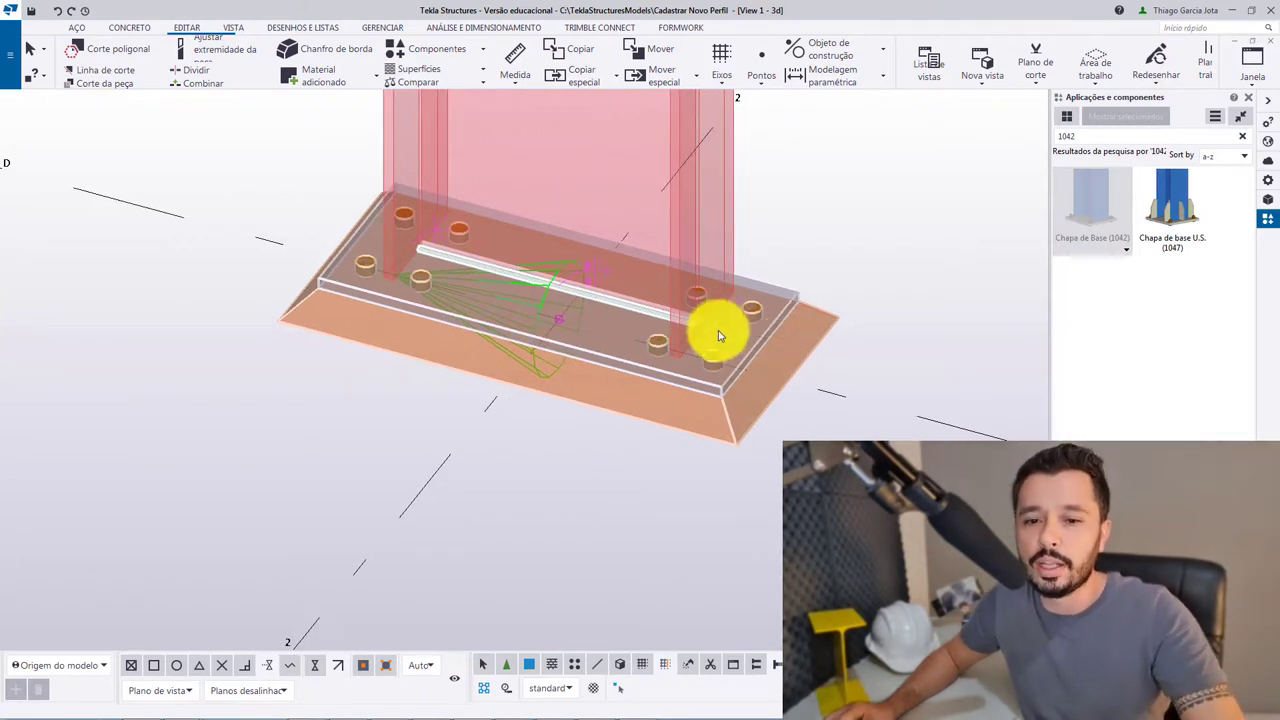
scroll(718, 322, "up", 2)
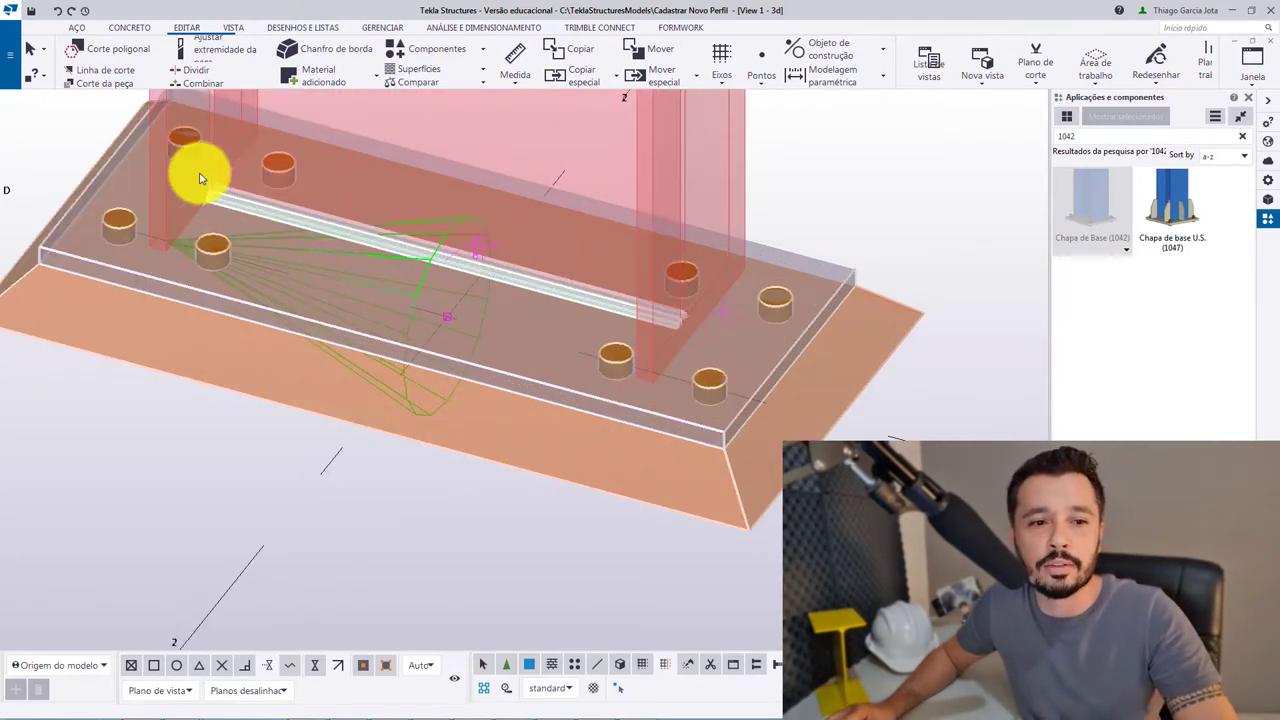
middle_click_drag(262, 177, 262, 197)
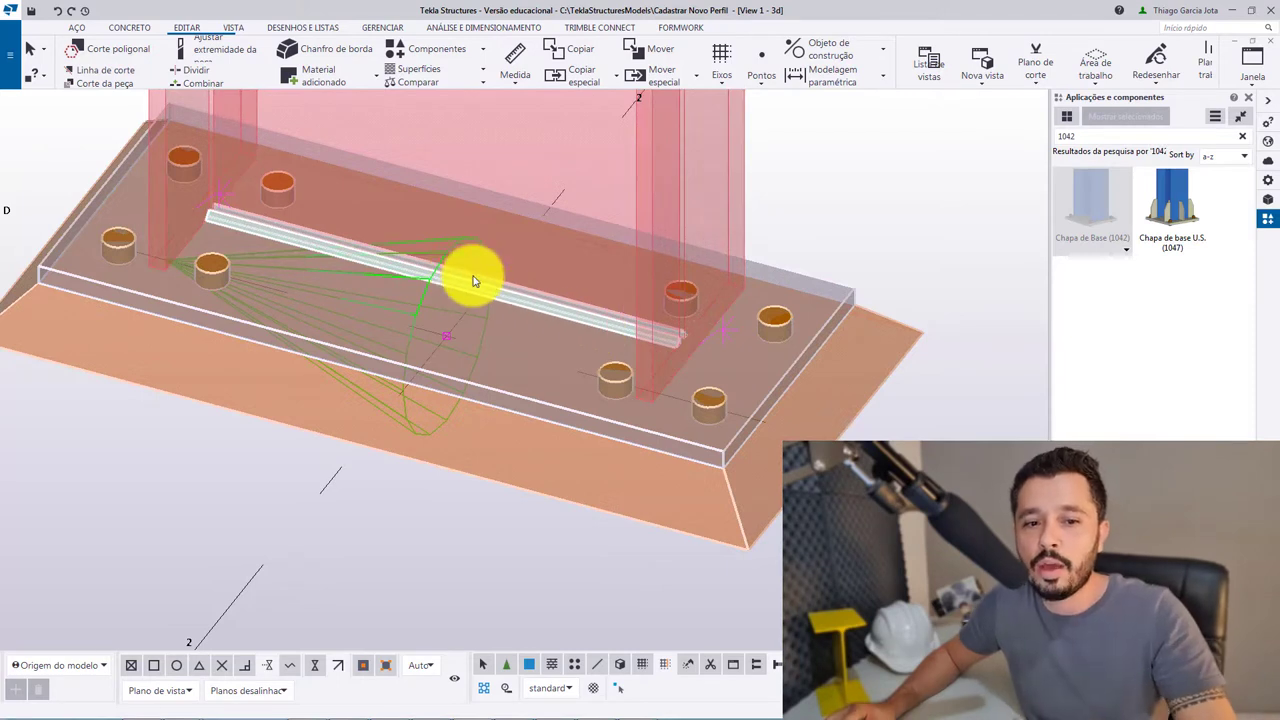
middle_click_drag(475, 282, 496, 327)
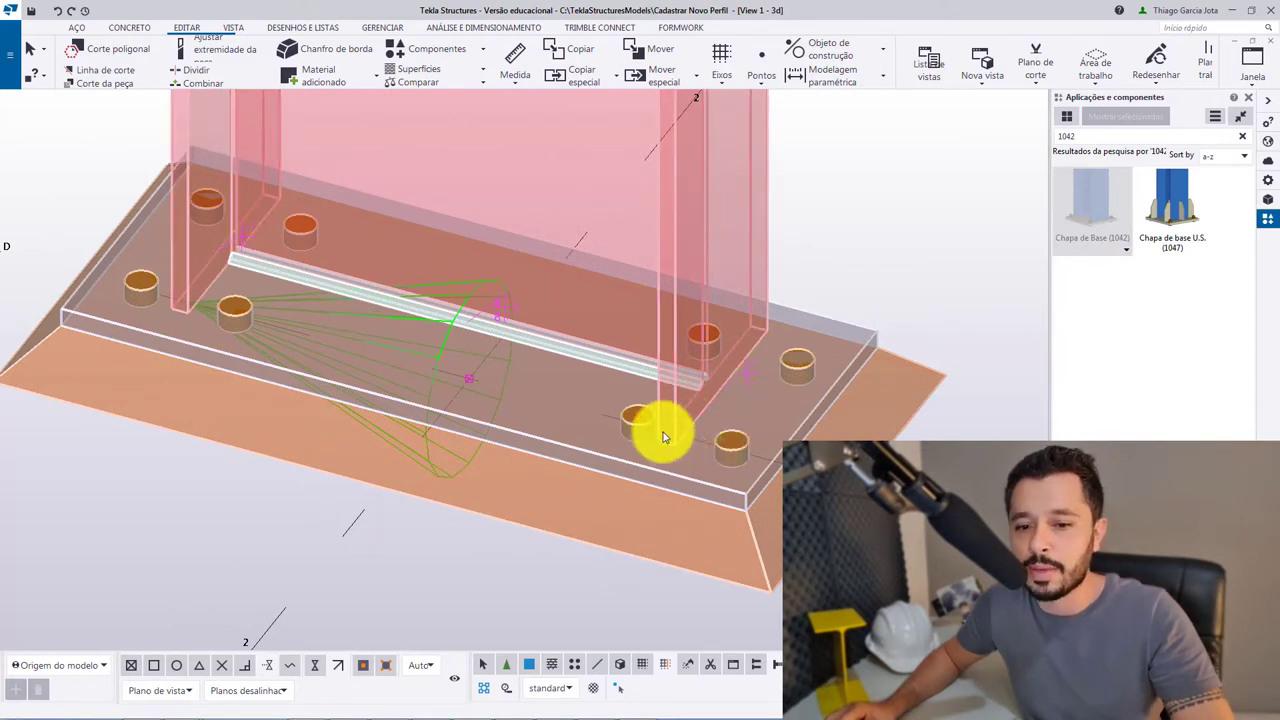
scroll(661, 436, "up", 2)
scroll(677, 454, "down", 3)
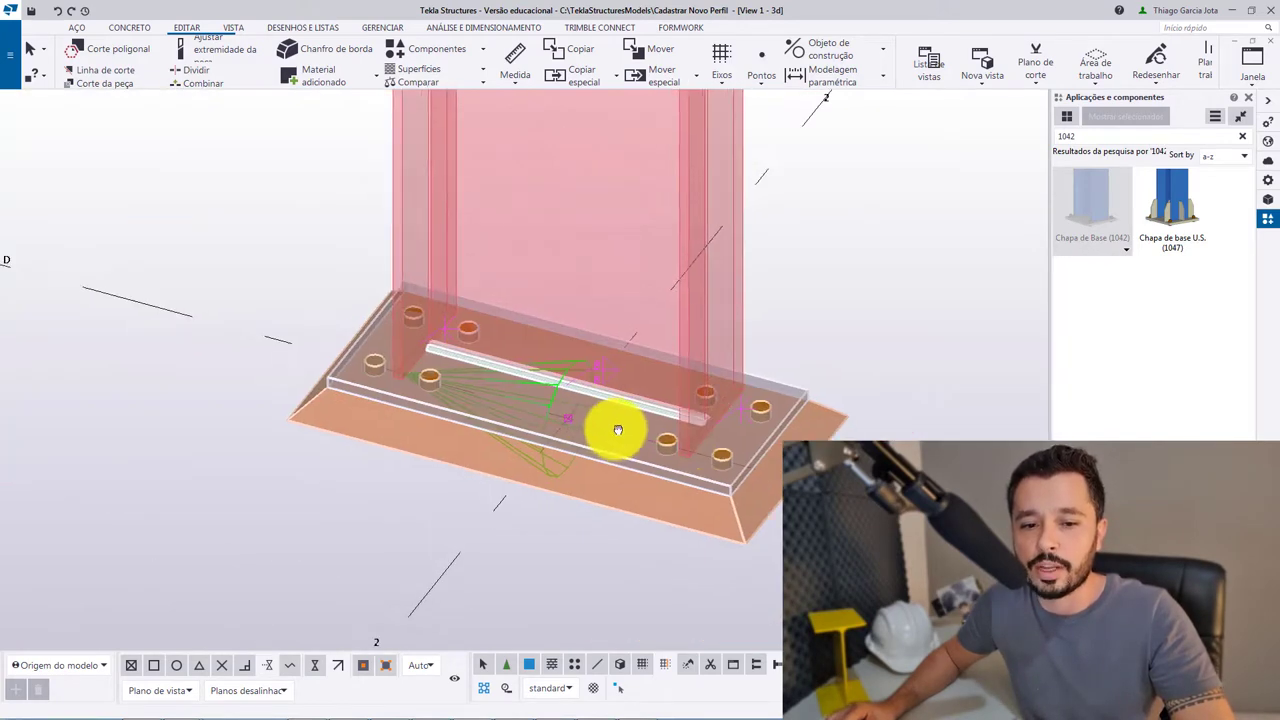
scroll(463, 357, "up", 2)
scroll(450, 349, "up", 2)
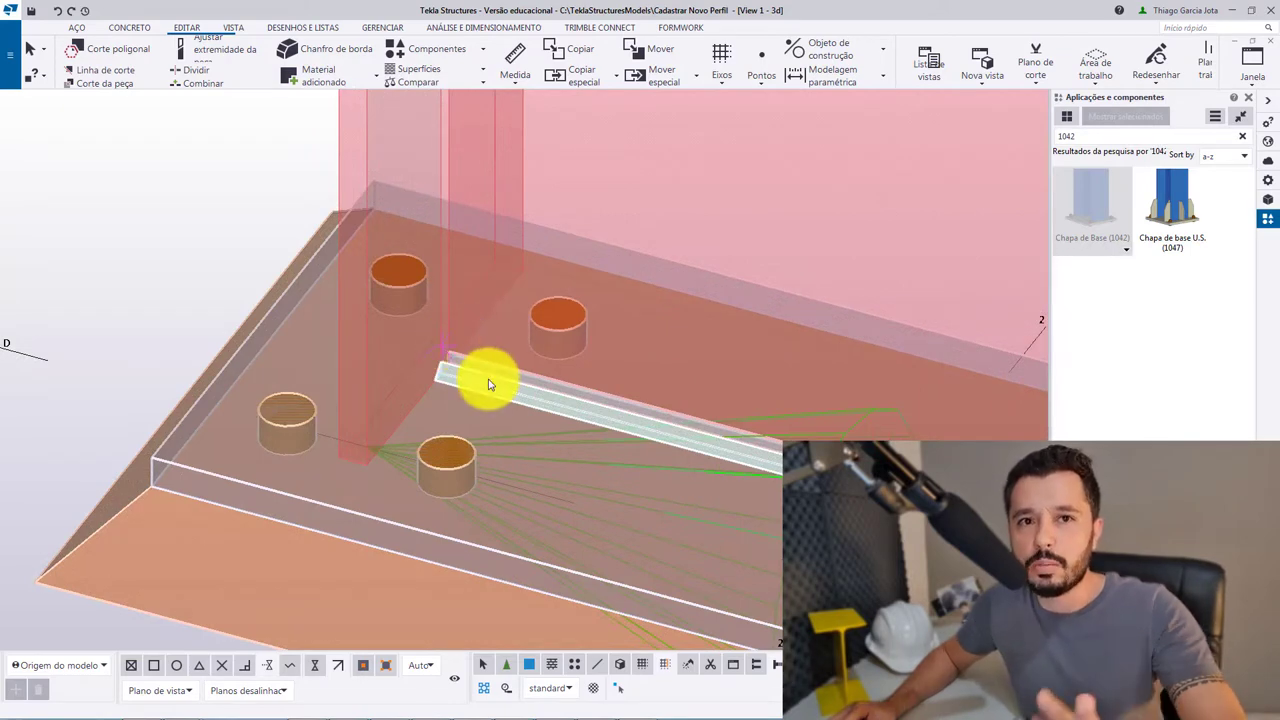
scroll(488, 385, "down", 3)
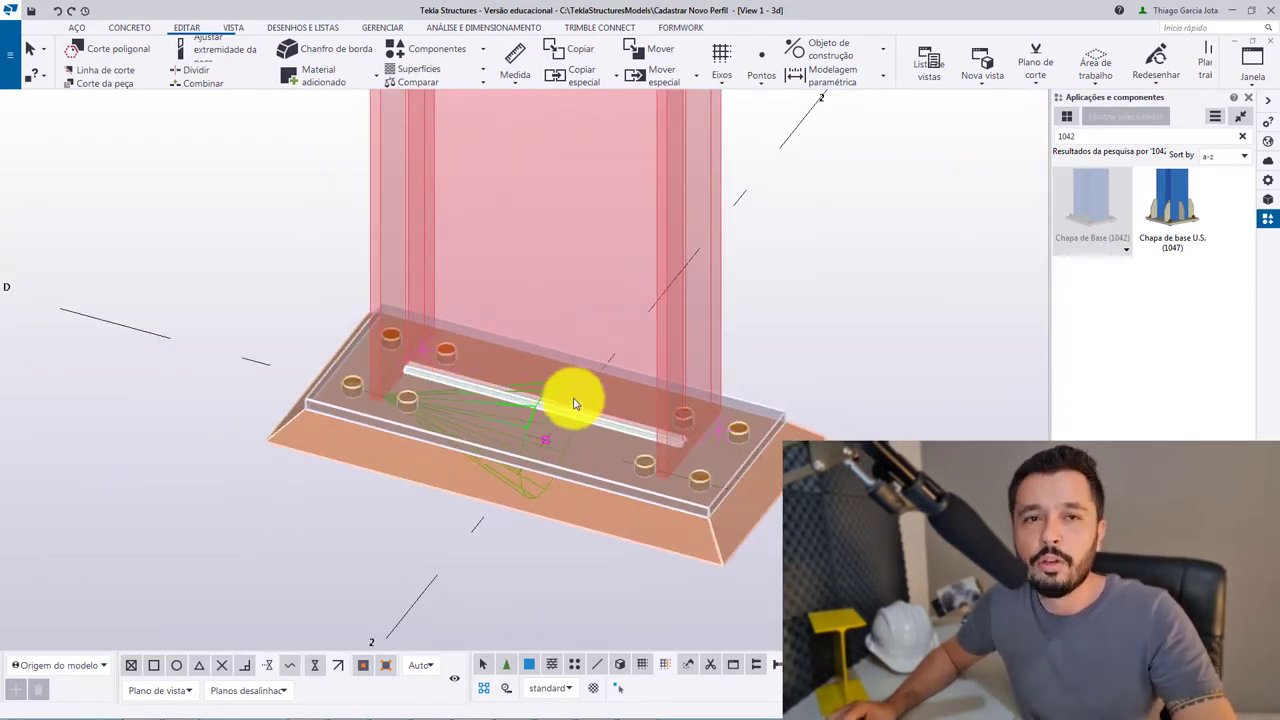
scroll(575, 398, "down", 3)
scroll(575, 390, "up", 5)
scroll(565, 420, "up", 1)
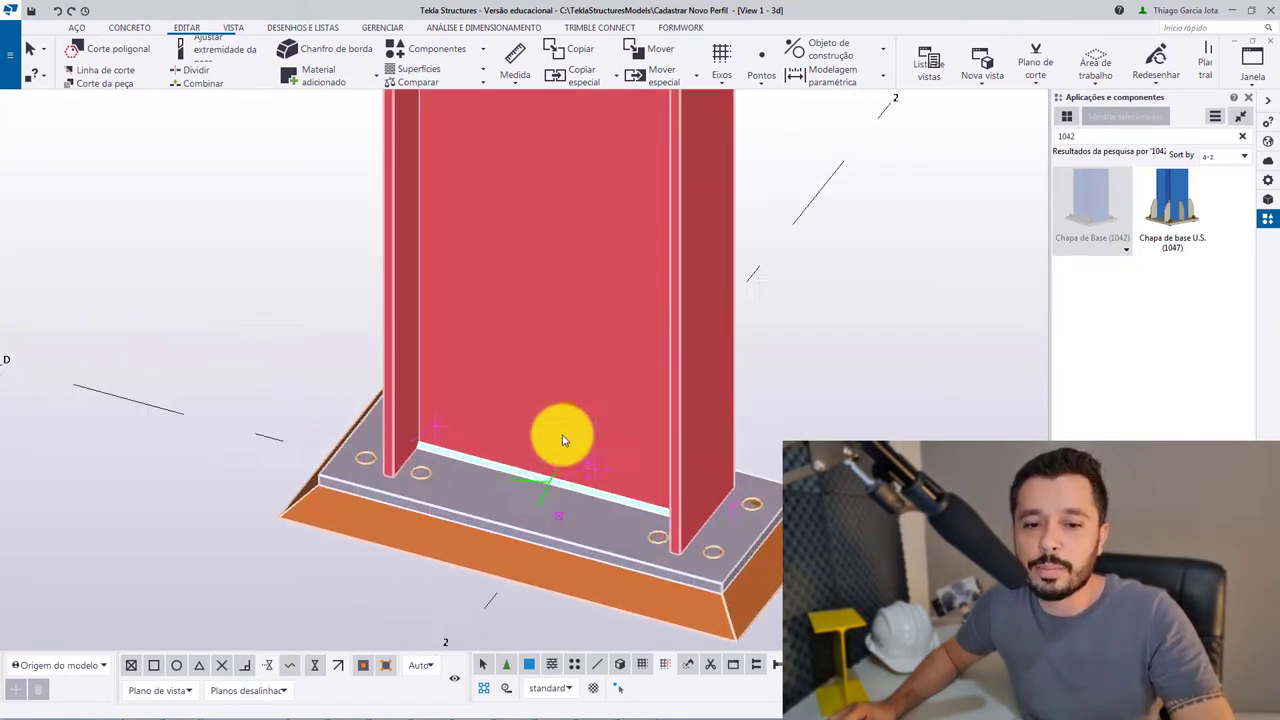
scroll(568, 380, "down", 6)
scroll(571, 390, "down", 2)
scroll(580, 399, "down", 2)
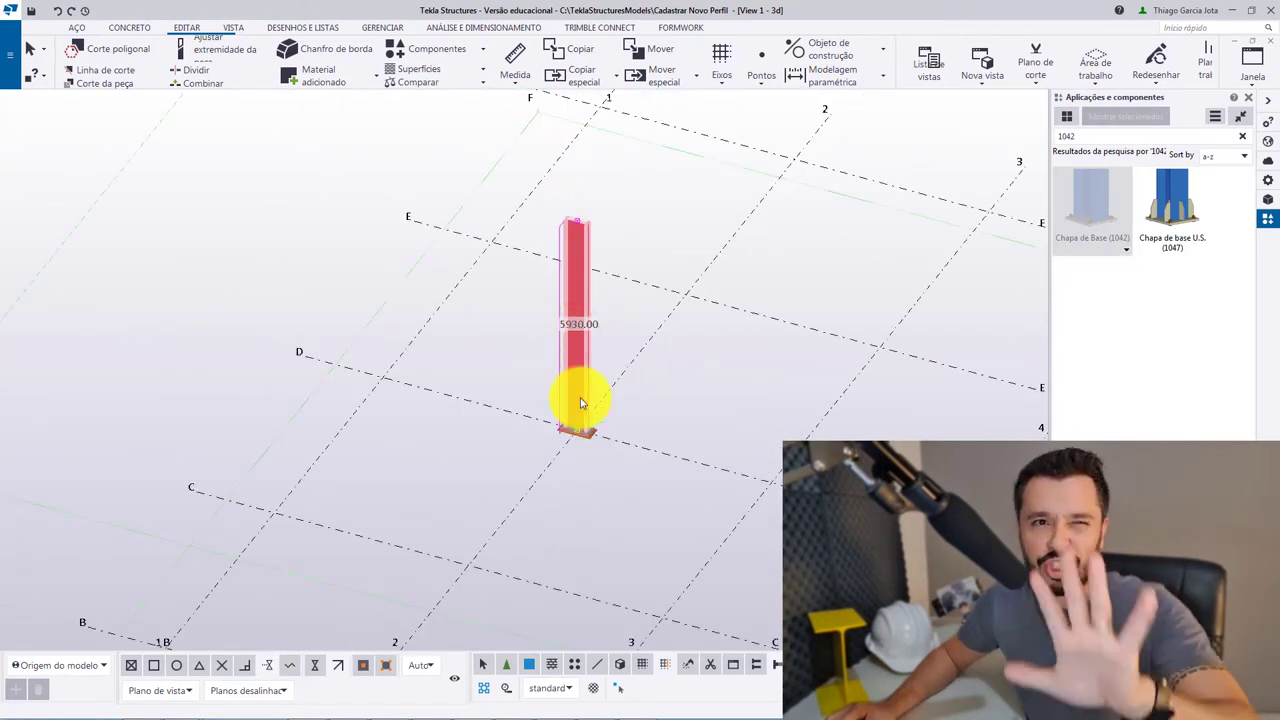
scroll(586, 385, "up", 2)
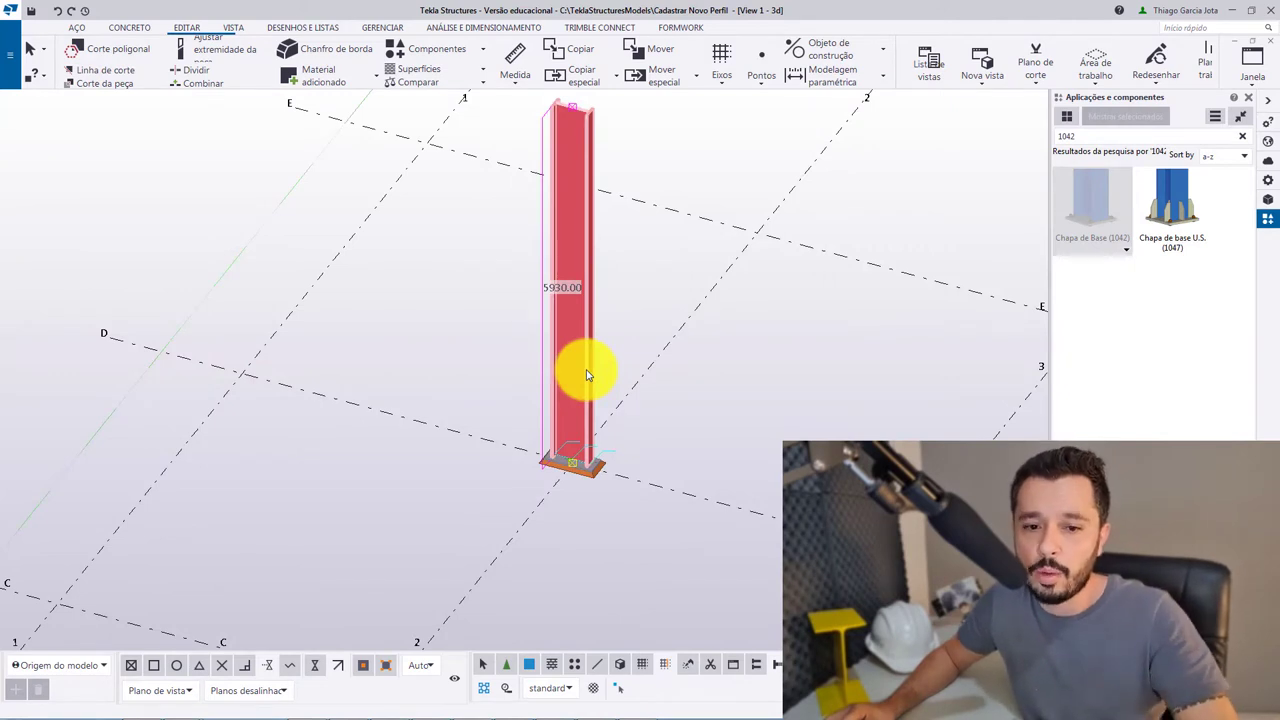
Open a part basic view of the column, zoom to its base, and select it.
right_click(588, 335)
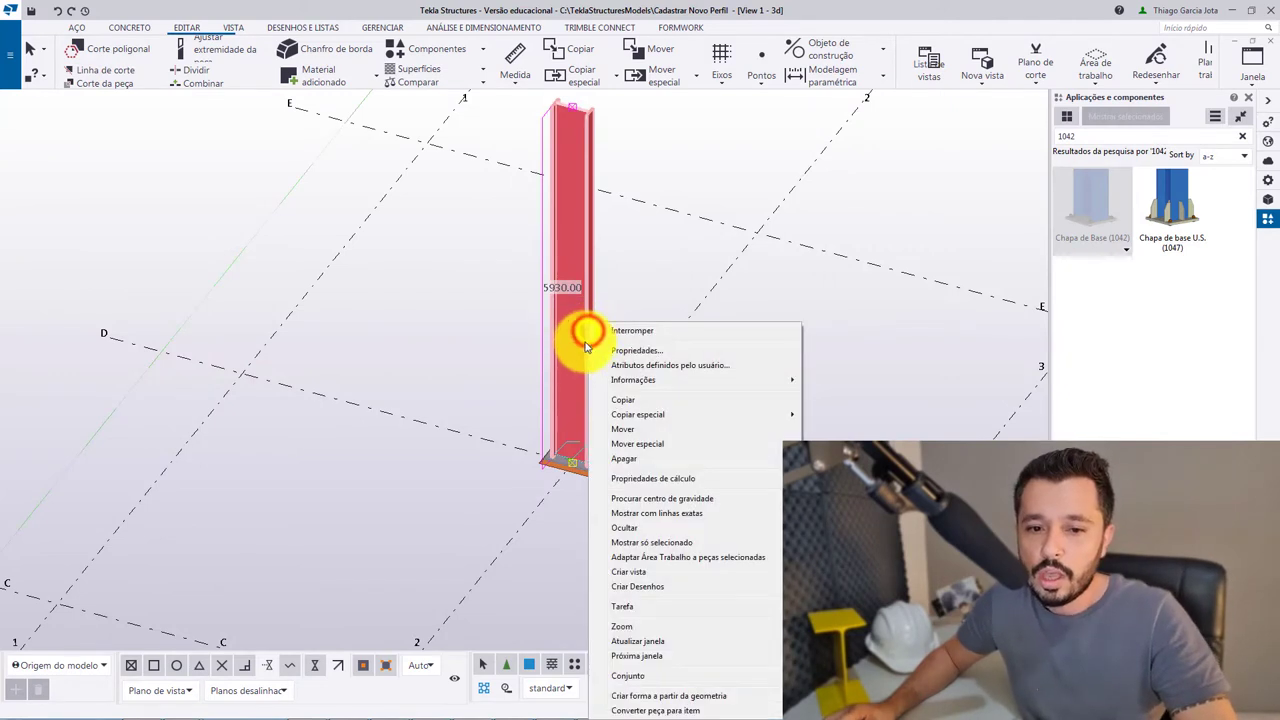
left_click(683, 575)
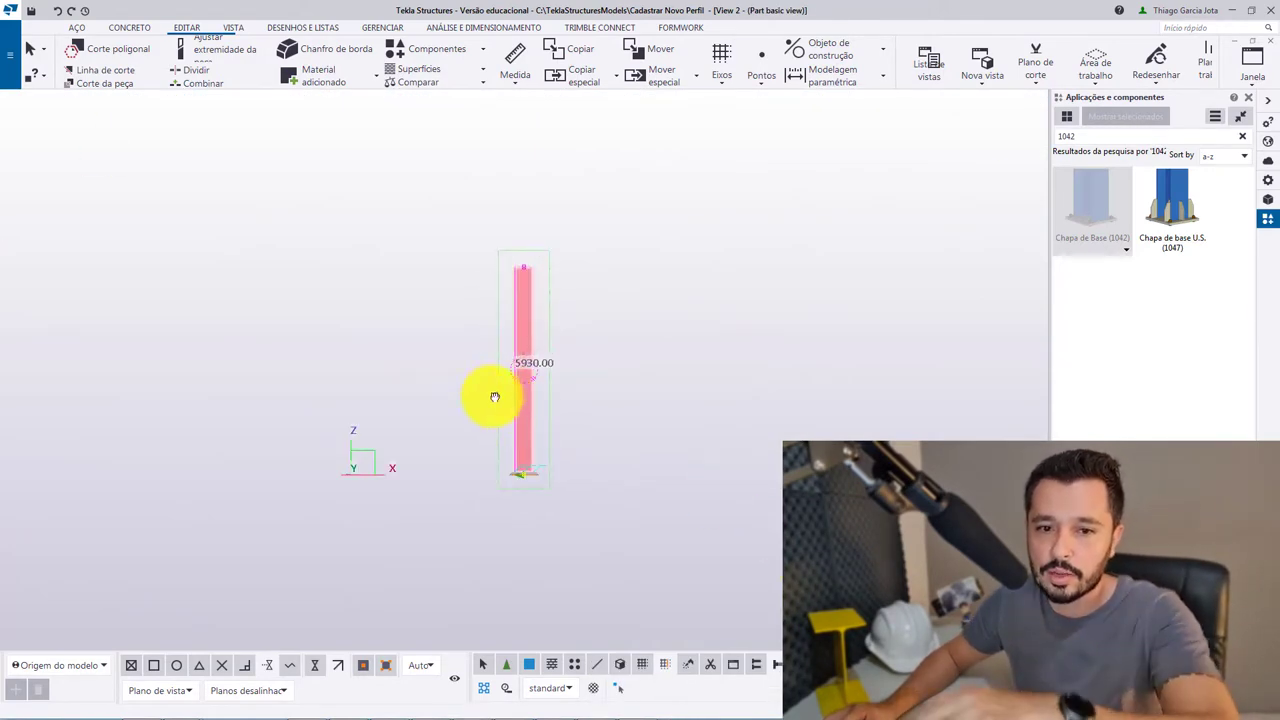
scroll(569, 533, "up", 2)
scroll(594, 544, "up", 3)
scroll(582, 530, "up", 2)
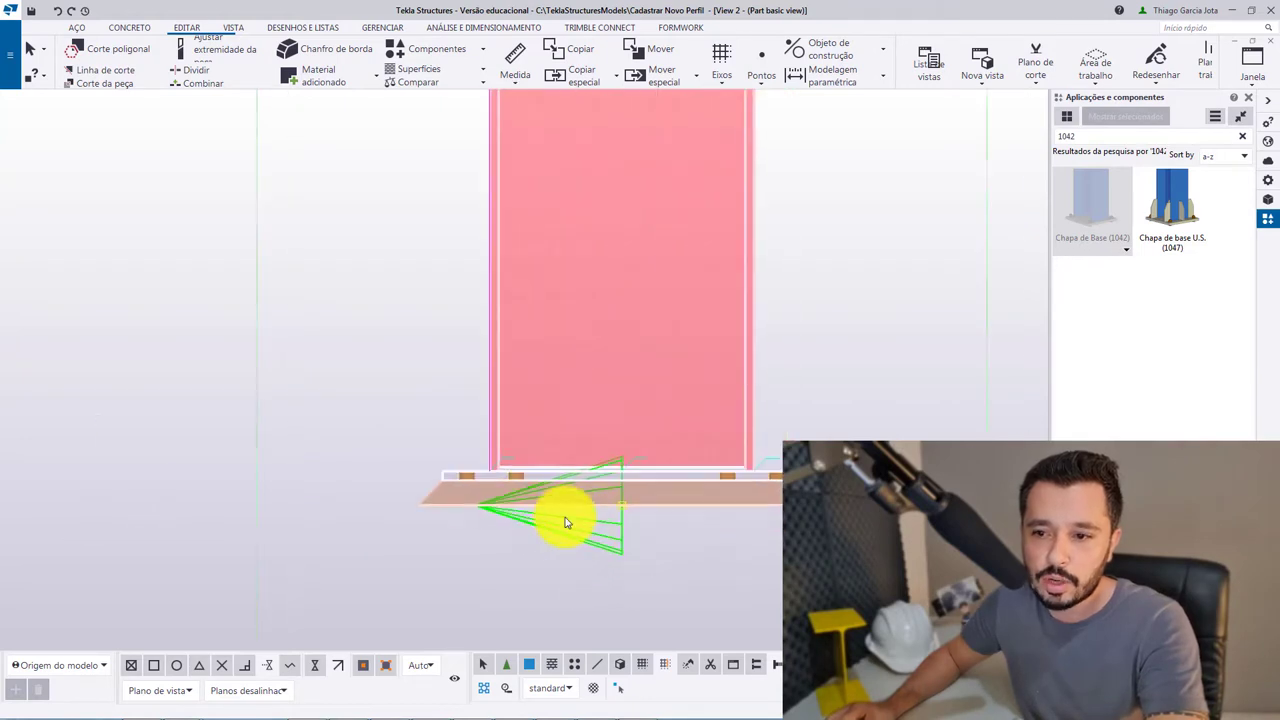
scroll(575, 516, "up", 2)
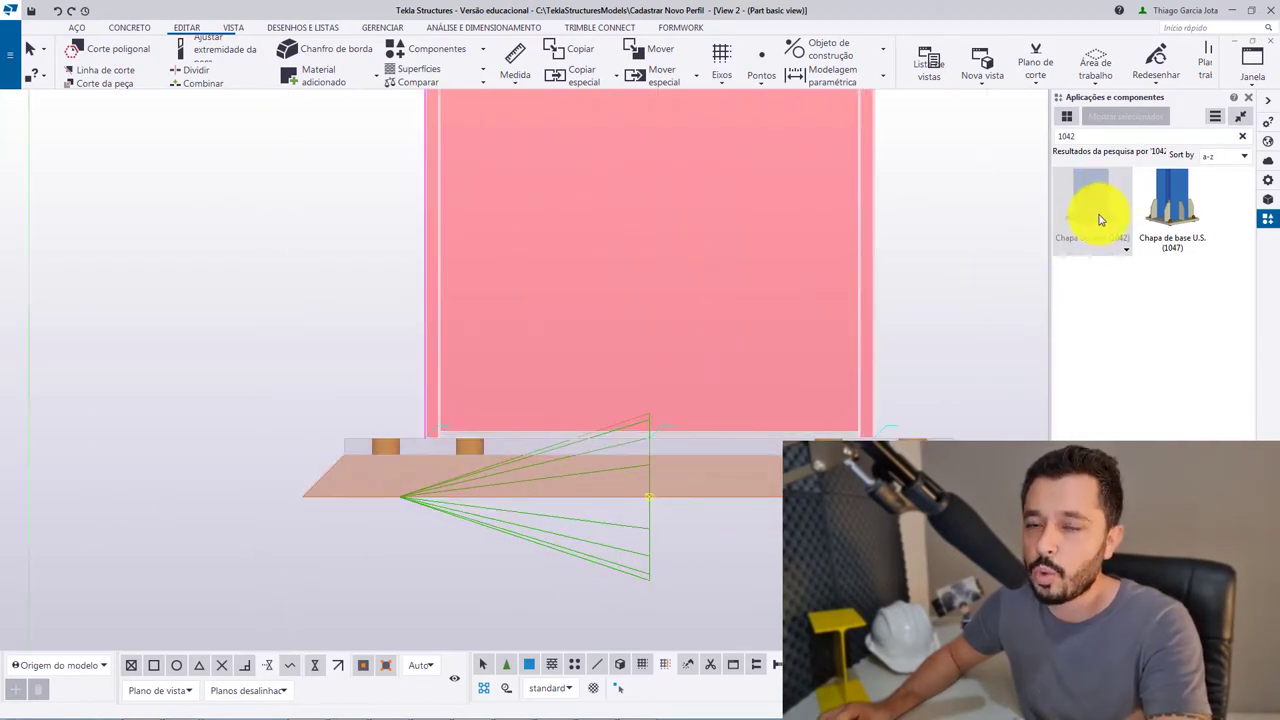
middle_click_drag(612, 478, 568, 476)
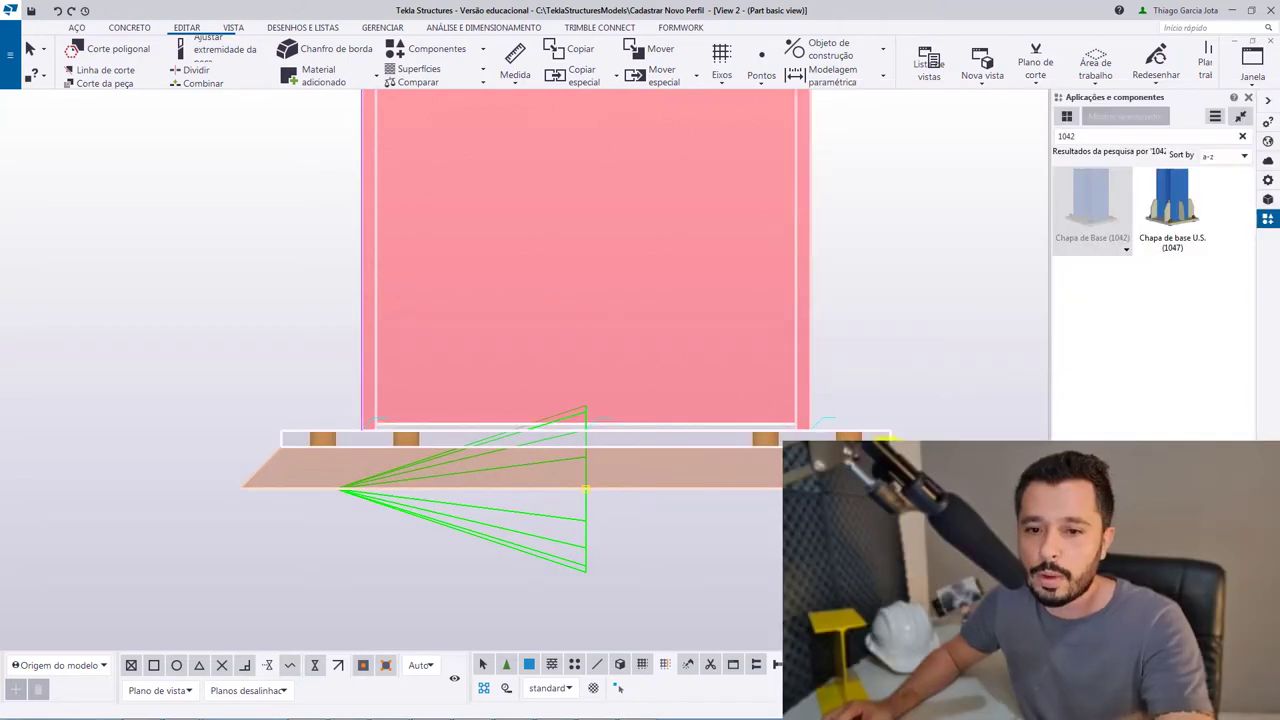
left_click(570, 471)
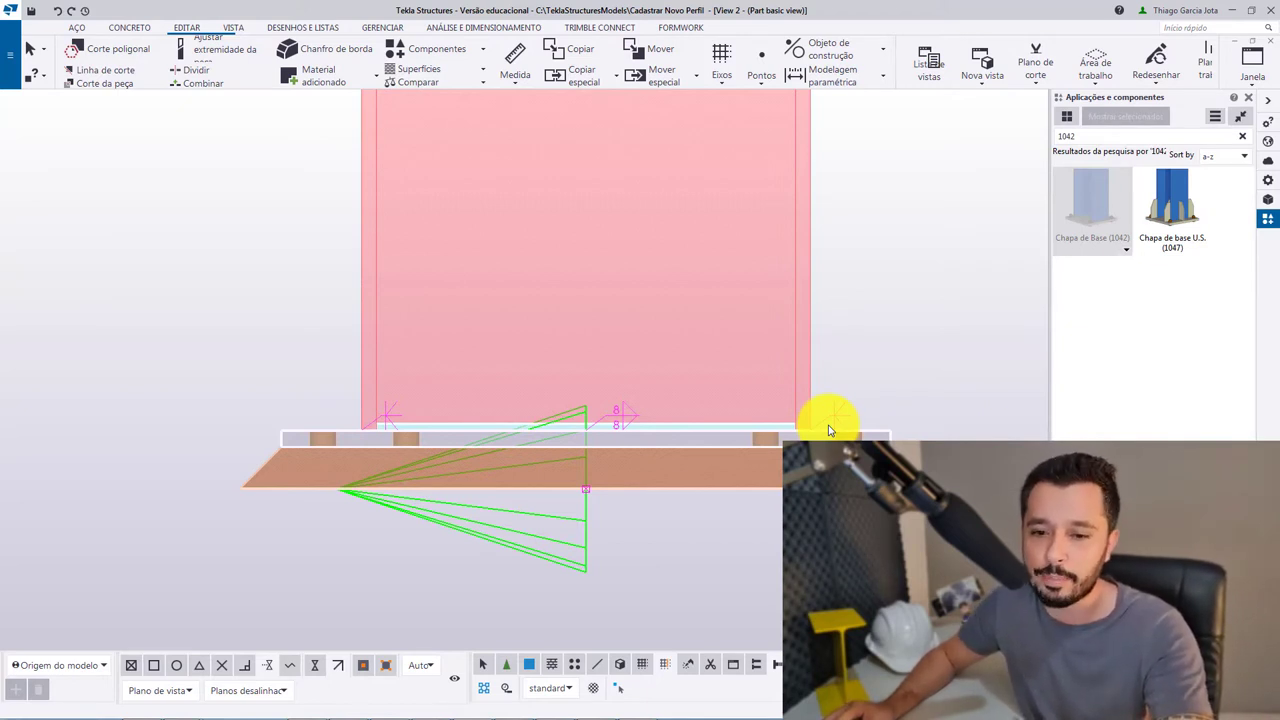
Cut the column's bottom corner with a polygon cut offset by 8.
left_click(828, 430)
left_click(614, 415)
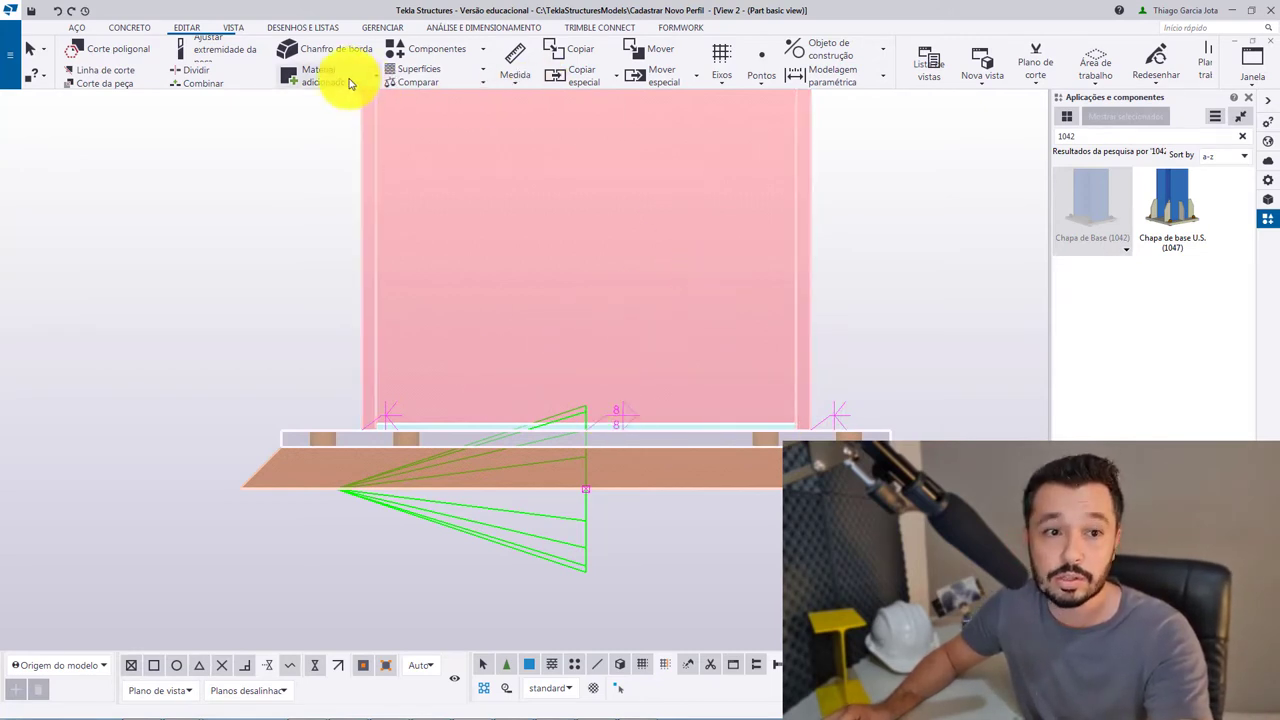
left_click(120, 50)
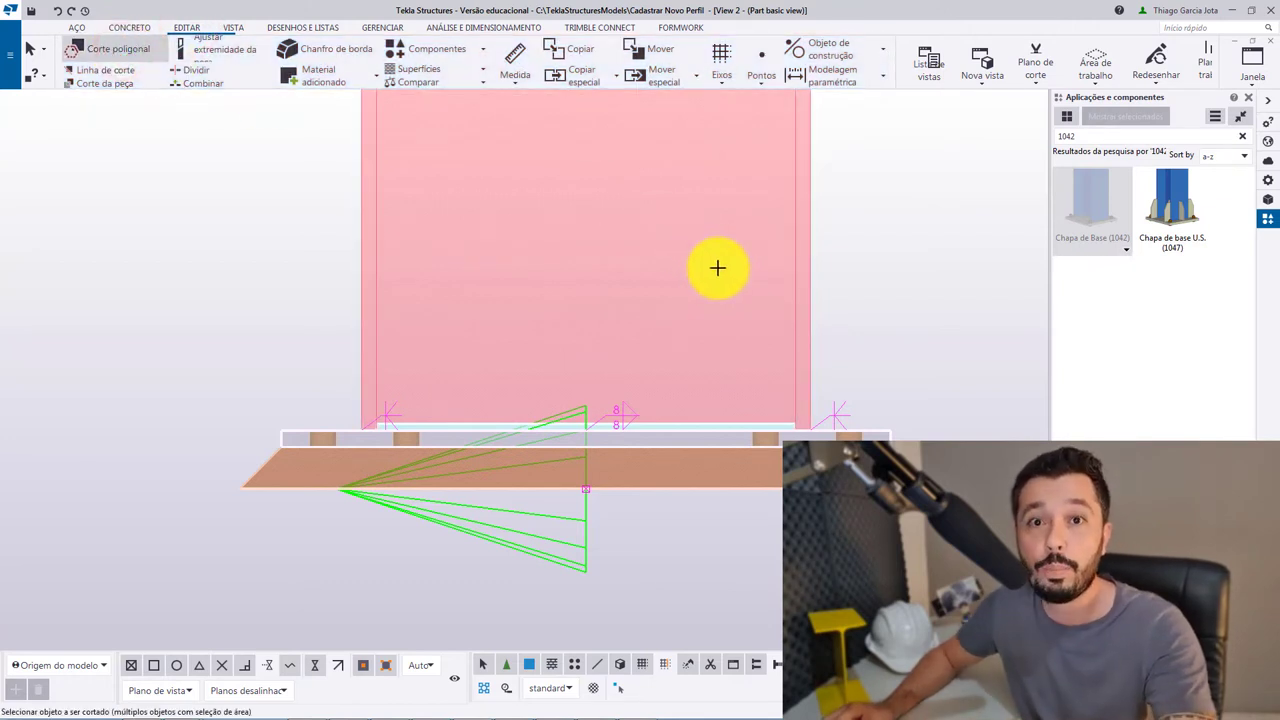
left_click(809, 265)
scroll(831, 397, "up", 5)
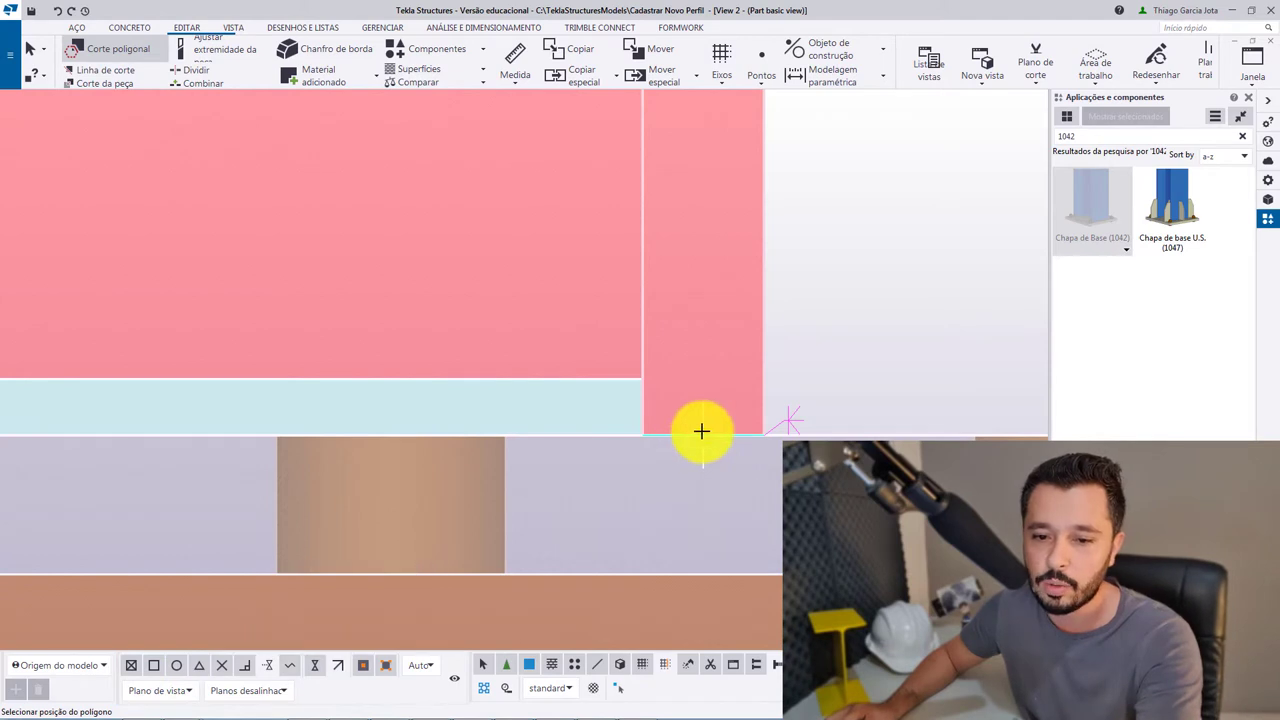
left_click(776, 412)
type("8.7")
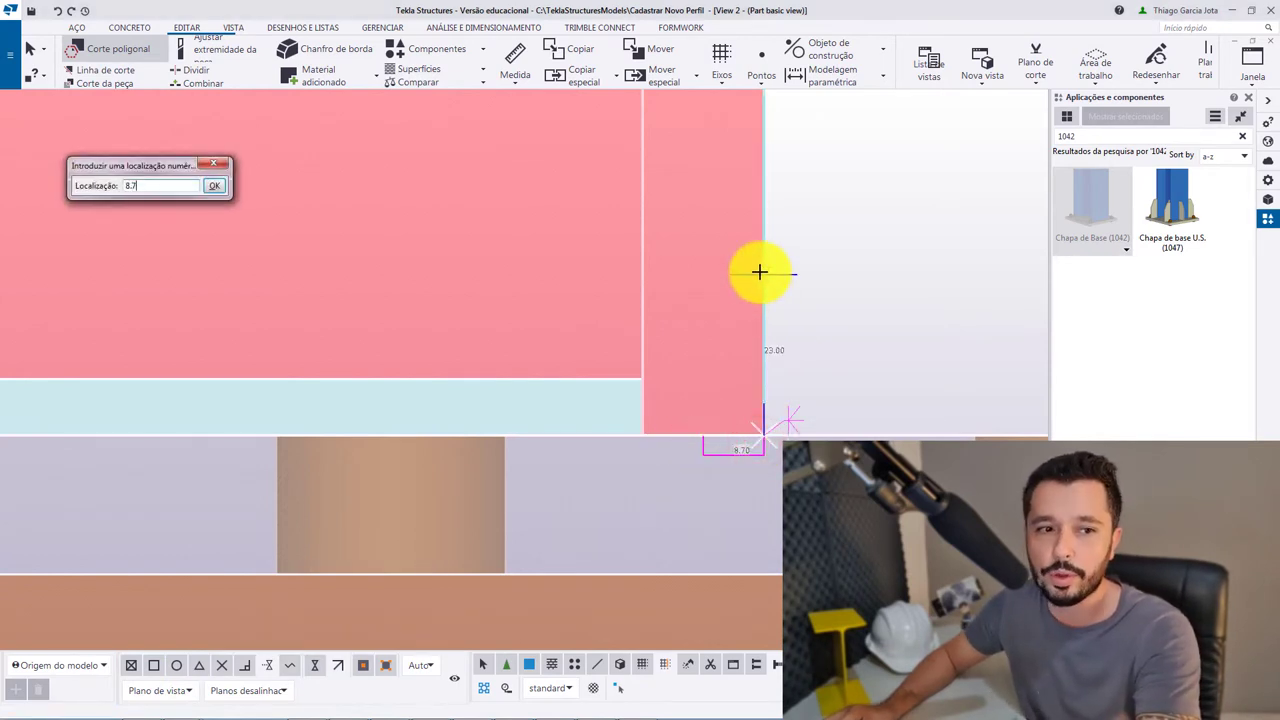
key("Return")
middle_click(760, 285)
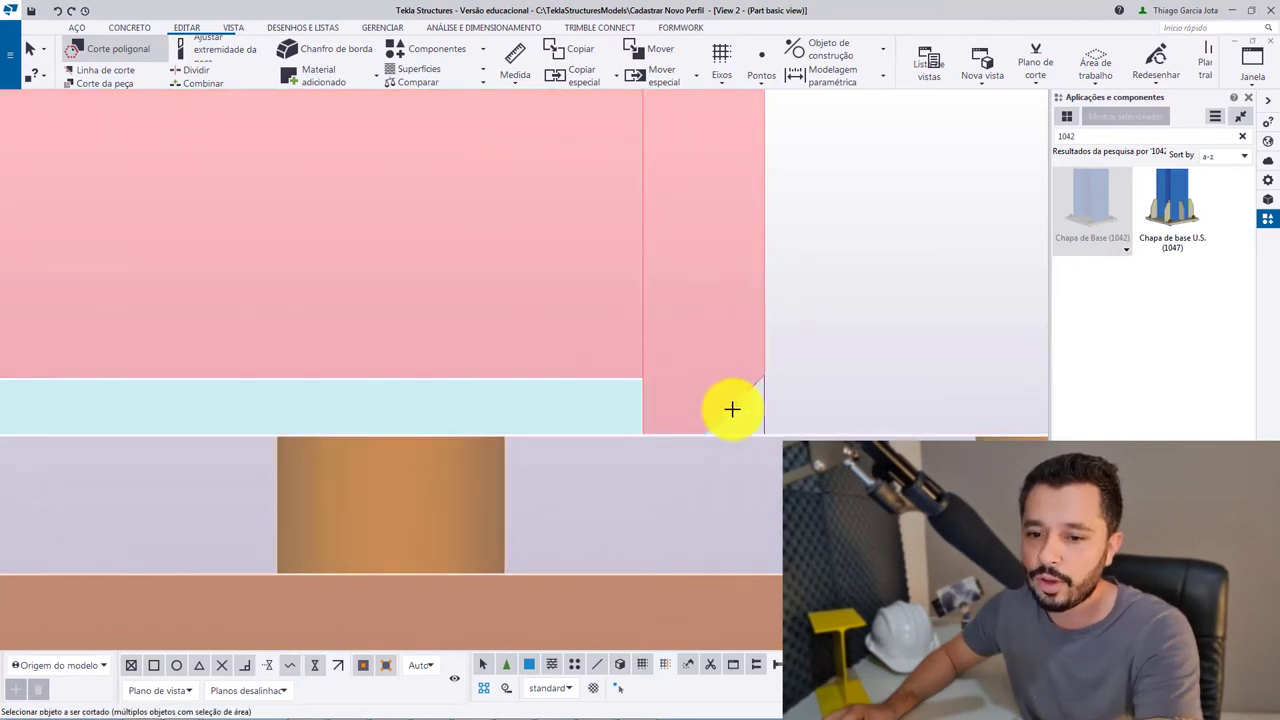
Notch the flange's bottom corner with a second 8-offset polygon cut and select the result.
left_click(648, 303)
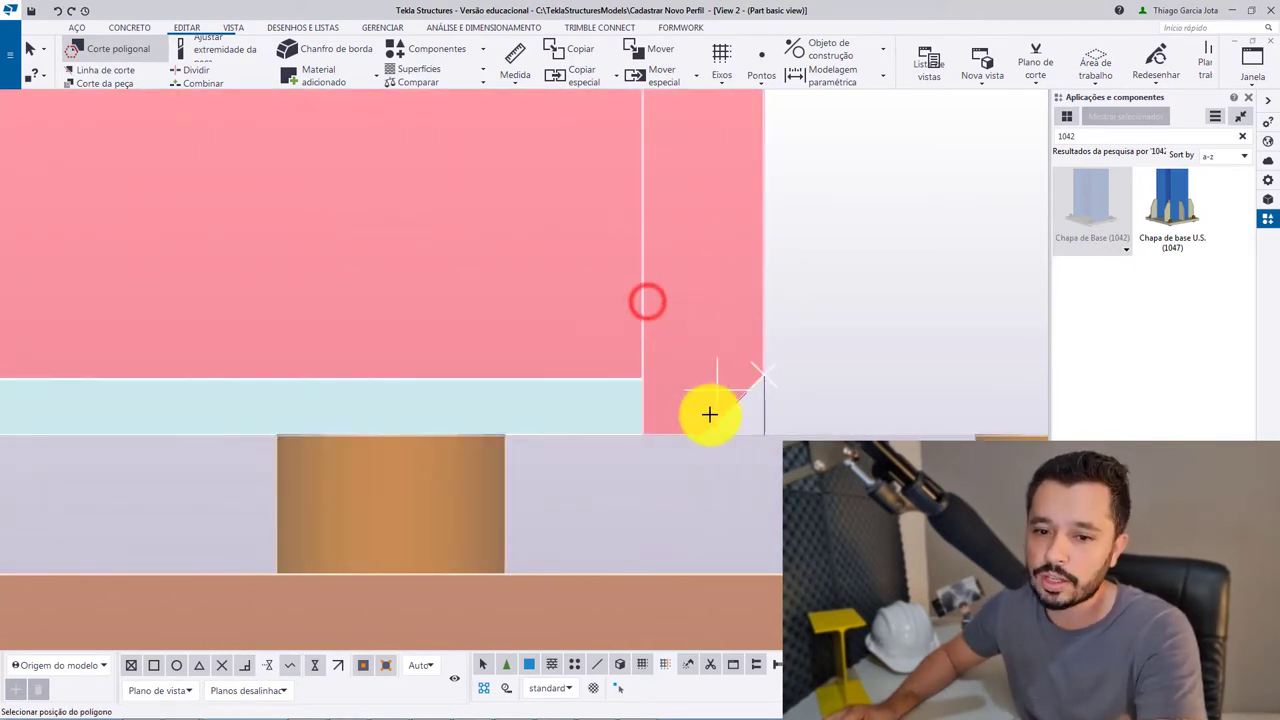
left_click(647, 430)
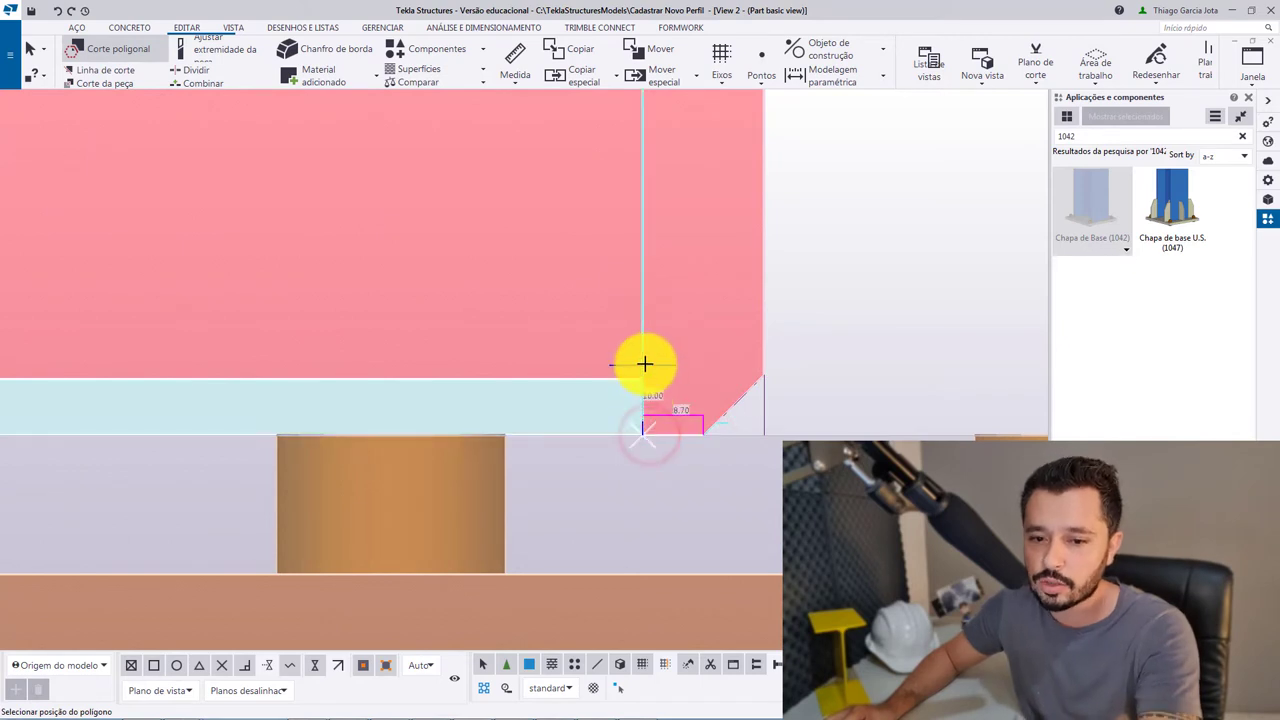
type("8.7")
key("Return")
middle_click(644, 364)
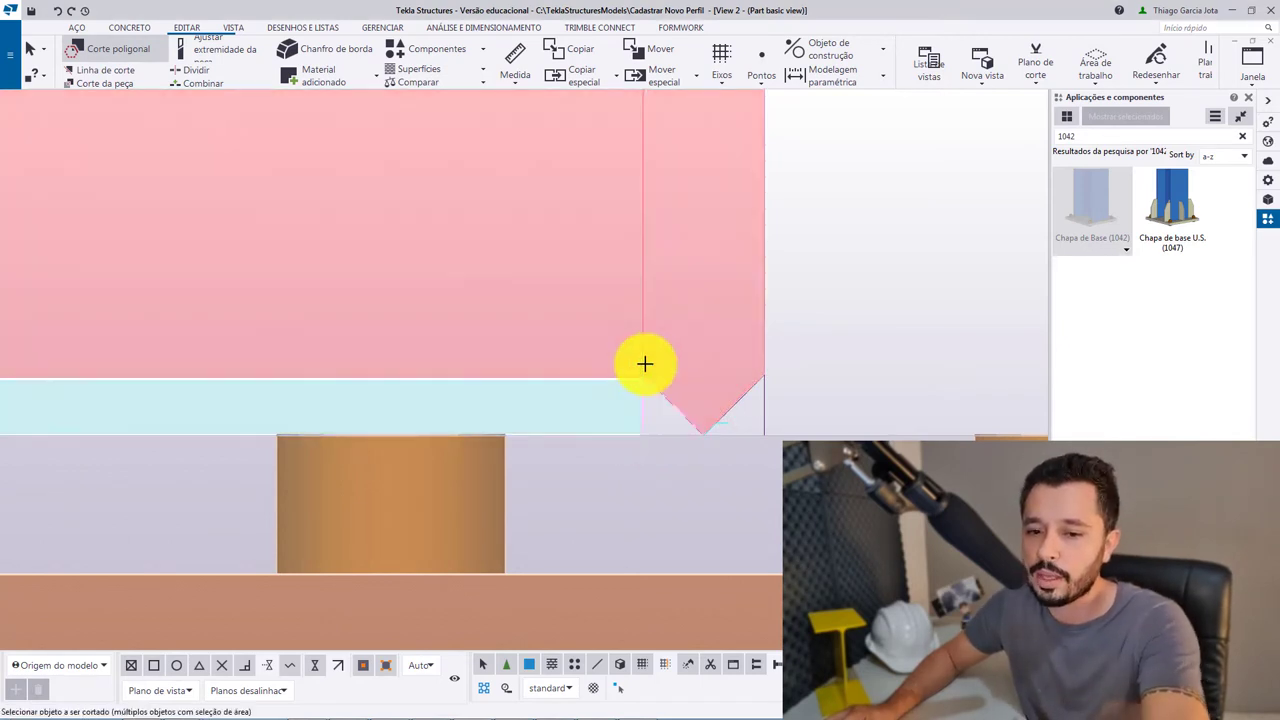
middle_click_drag(652, 366, 668, 359)
key("Escape")
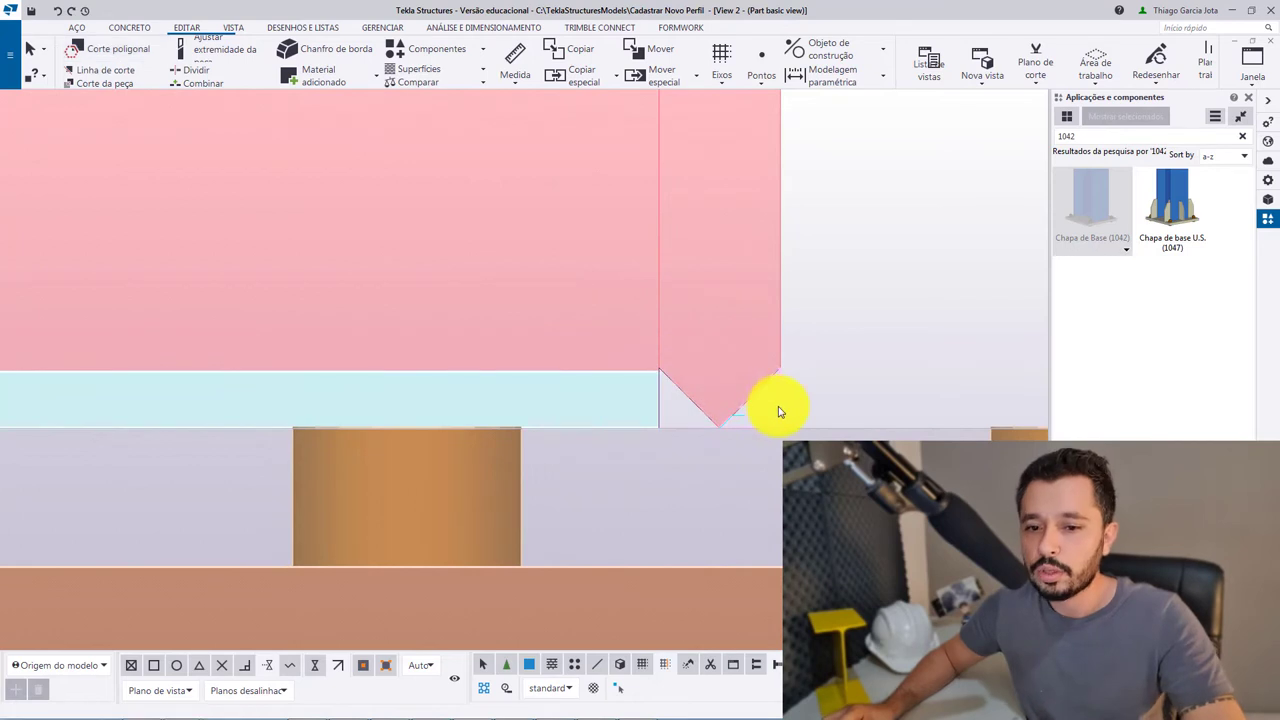
left_click(779, 408)
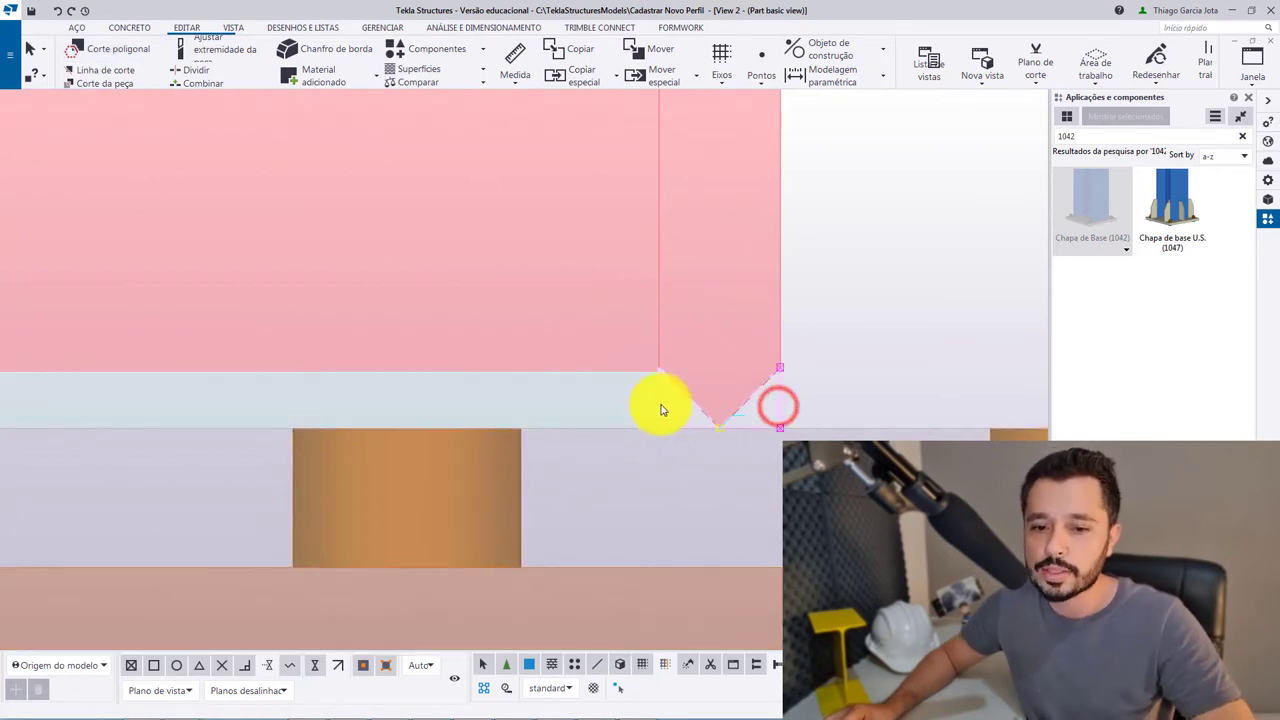
scroll(663, 408, "down", 3)
scroll(831, 351, "down", 2)
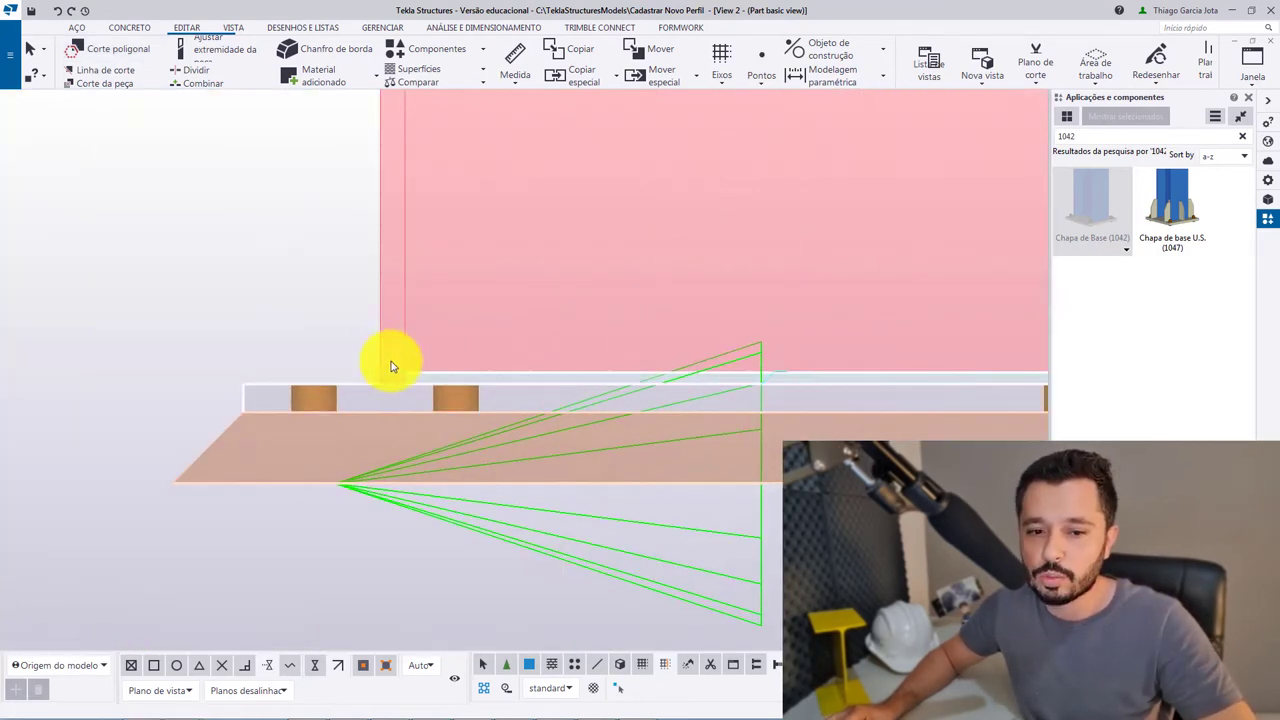
middle_click_drag(391, 360, 322, 381)
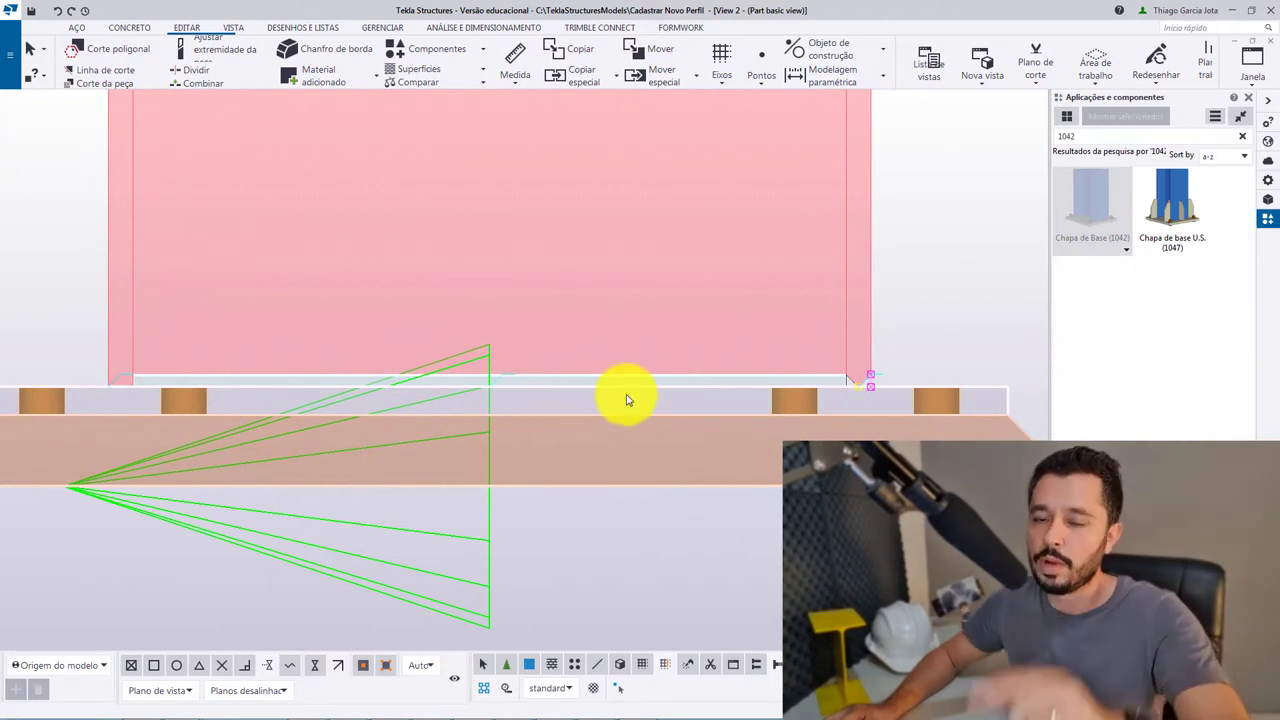
scroll(868, 385, "up", 5)
Copy the V-shaped cut from its corner to the column's opposite bottom corner.
right_click(918, 258)
mouse_move(967, 301)
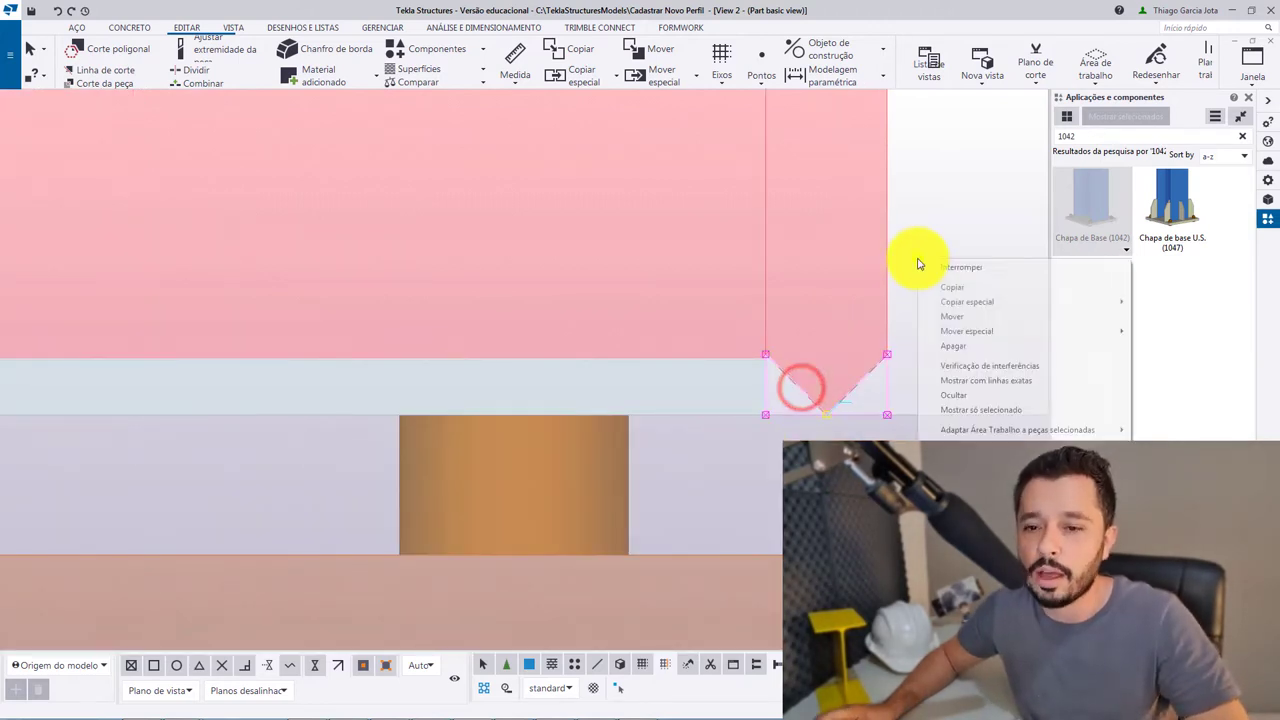
left_click(977, 289)
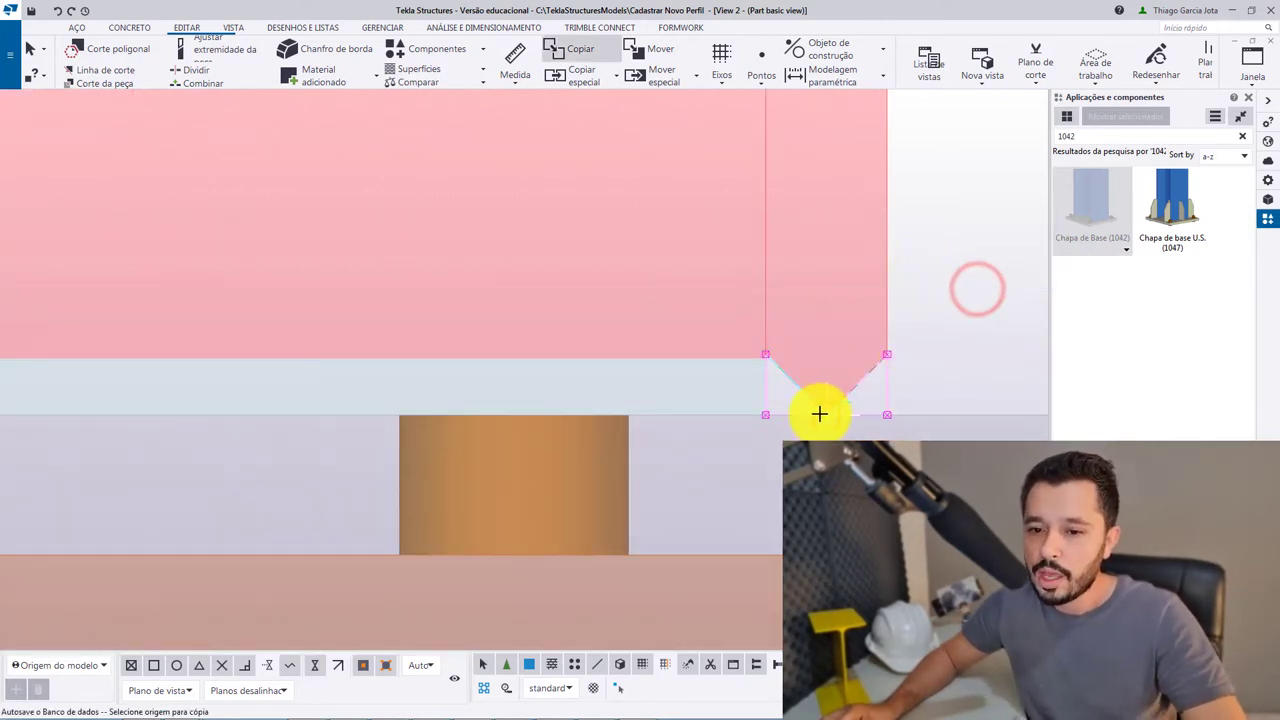
left_click(820, 412)
scroll(494, 366, "down", 3)
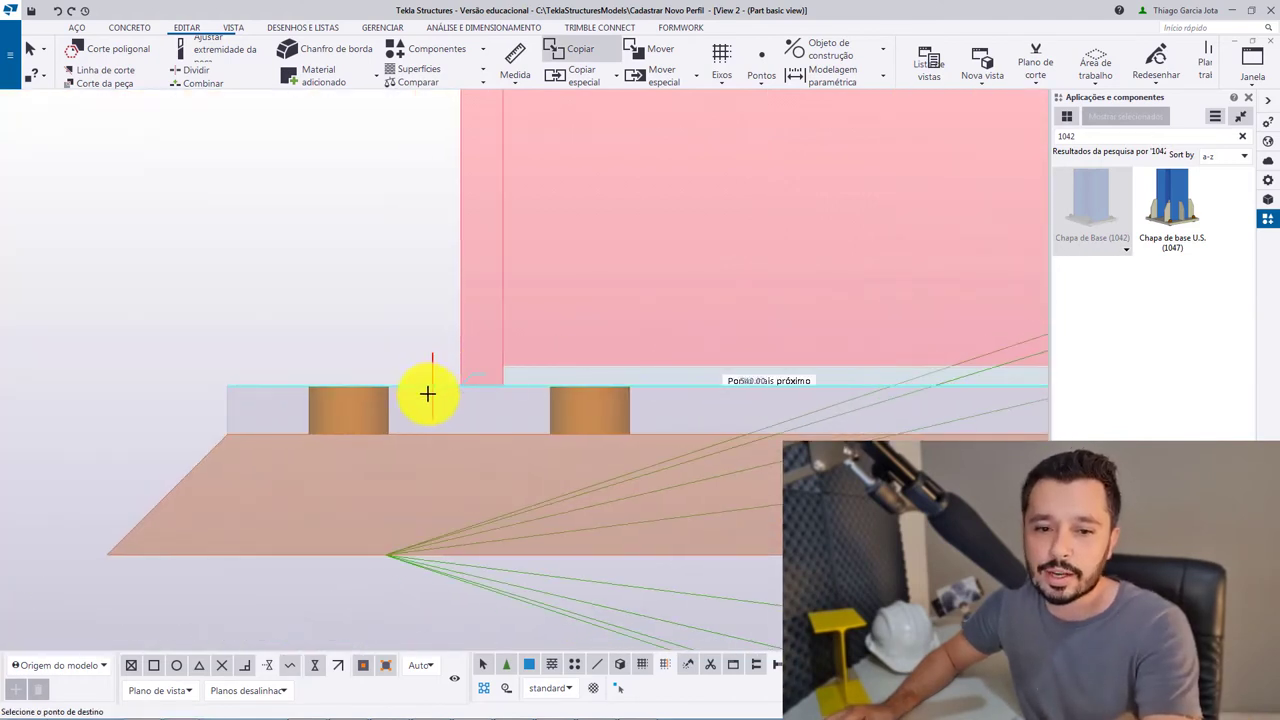
scroll(423, 391, "up", 3)
left_click(574, 372)
middle_click_drag(574, 374, 500, 423)
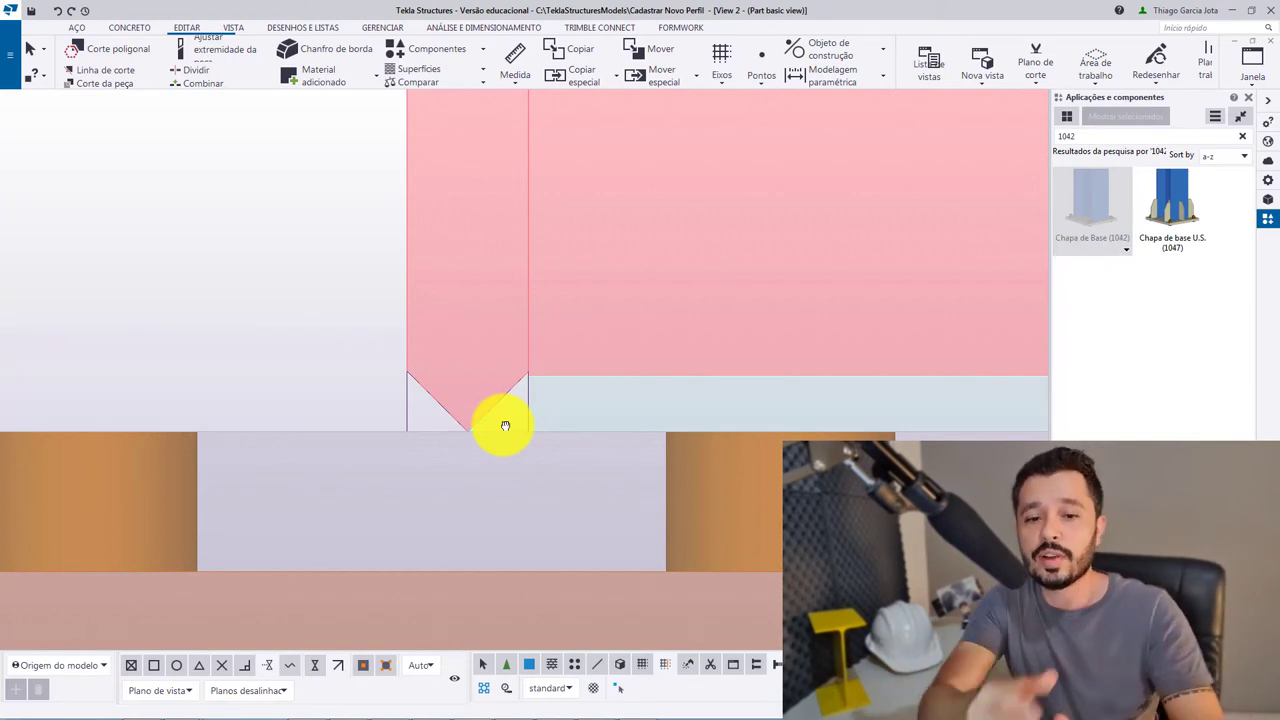
Orbit and reframe the view to check the copied cut along the base plate.
mouse_move(501, 410)
middle_mouse_down("ctrl")
mouse_move(491, 422)
mouse_move(674, 434)
mouse_move(639, 389)
middle_mouse_up("ctrl")
scroll(514, 480, "up", 3)
middle_click_drag(514, 480, 561, 376, "ctrl")
scroll(561, 376, "up", 5)
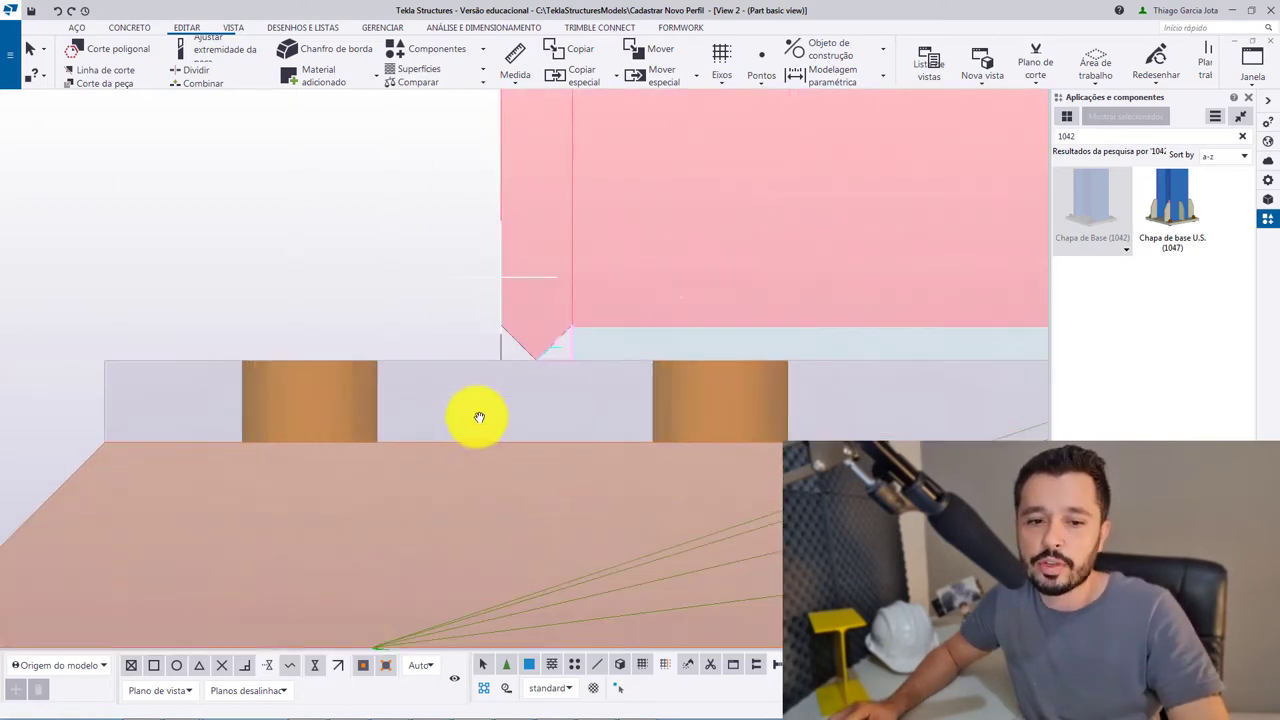
scroll(480, 417, "up", 3)
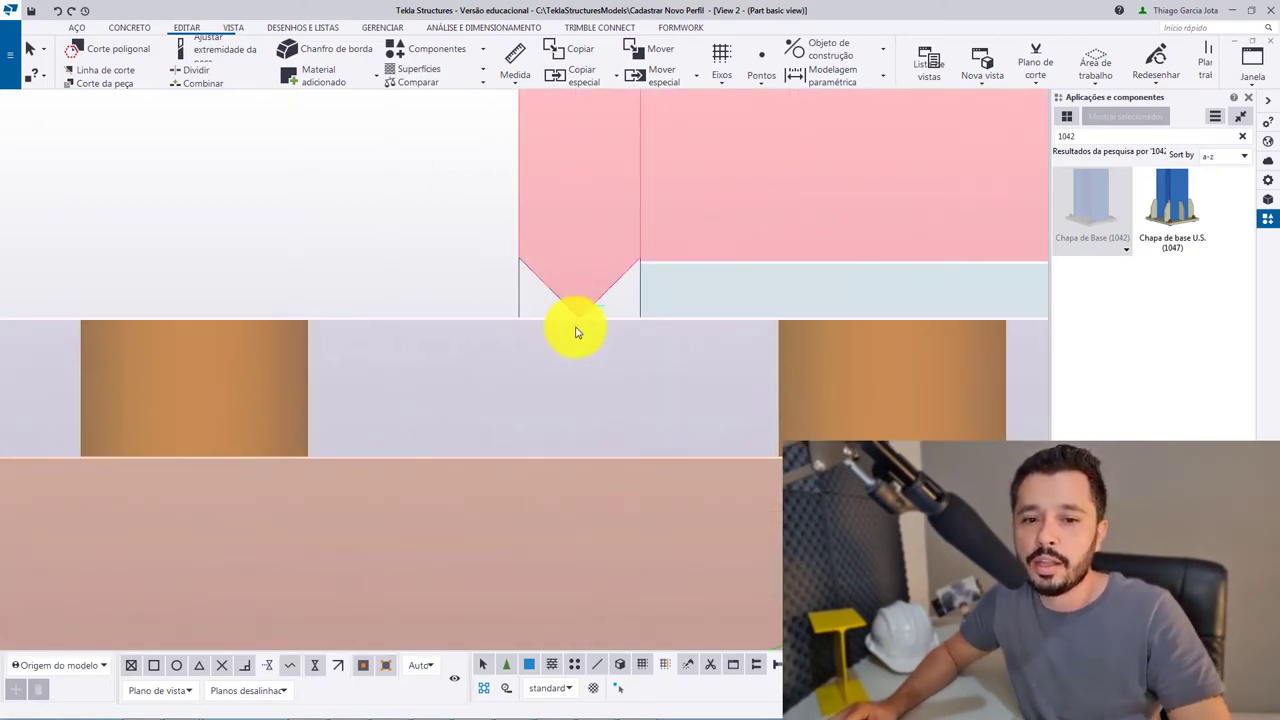
scroll(700, 340, "down", 3)
middle_click_drag(700, 360, 520, 337)
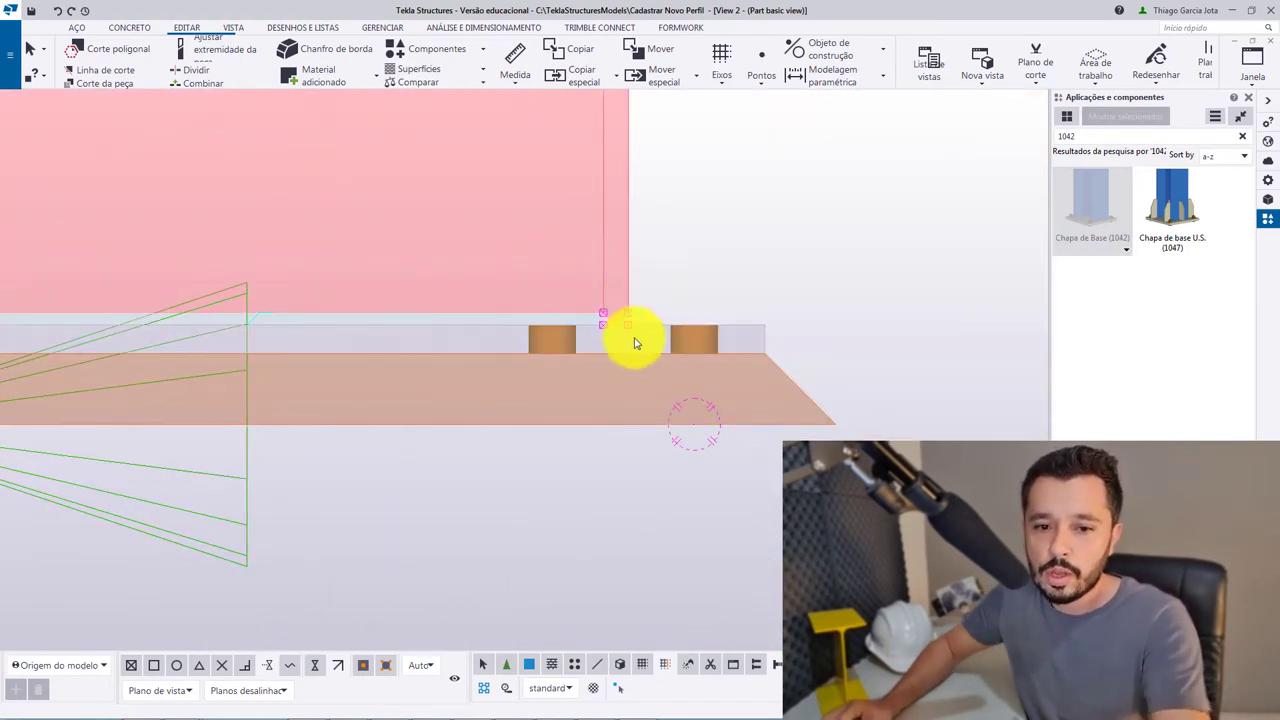
scroll(457, 337, "down", 3)
scroll(500, 337, "up", 2)
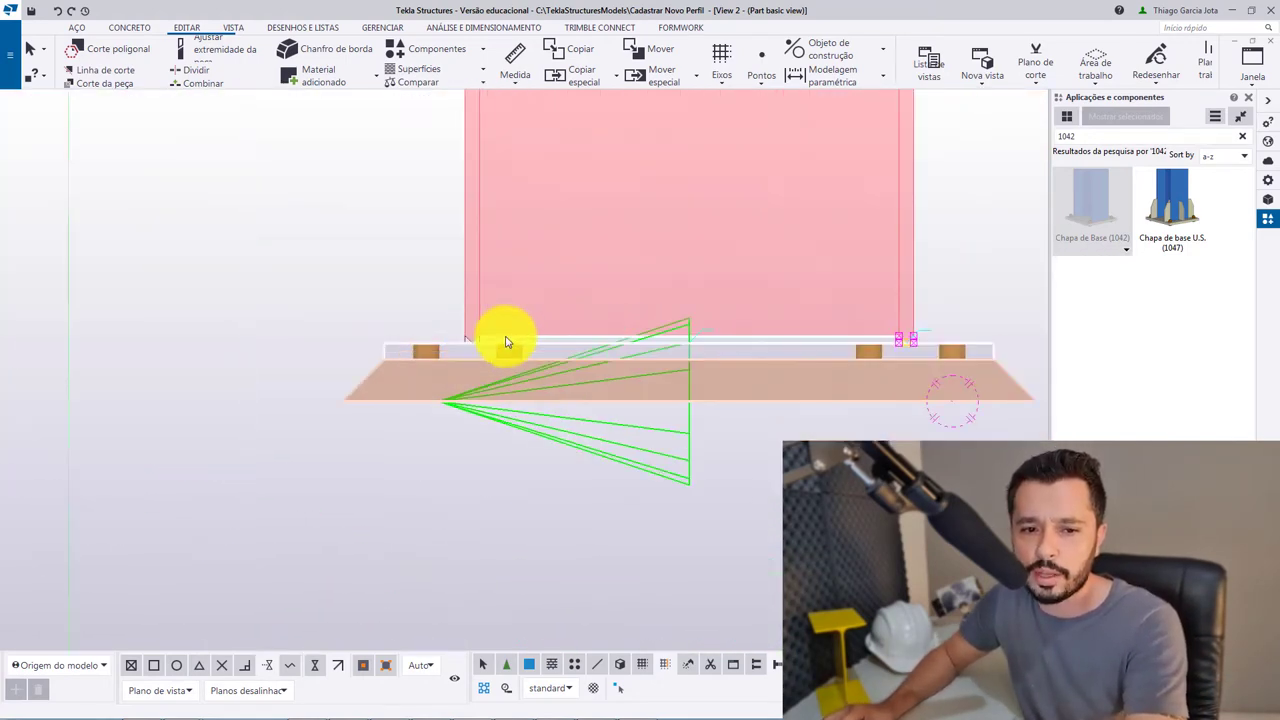
scroll(450, 300, "up", 3)
left_click(286, 149)
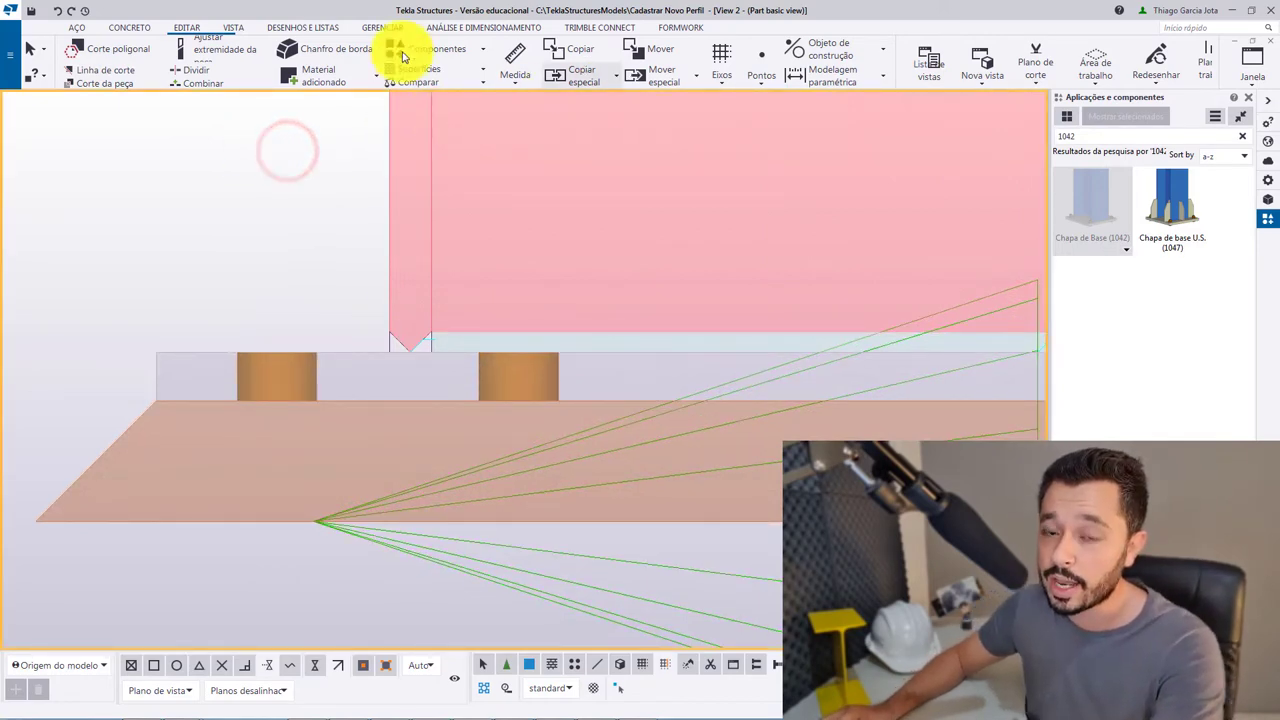
Draw a radius-25 construction circle centred on the column's bottom corner by the V-notch.
left_click(838, 55)
left_click(830, 127)
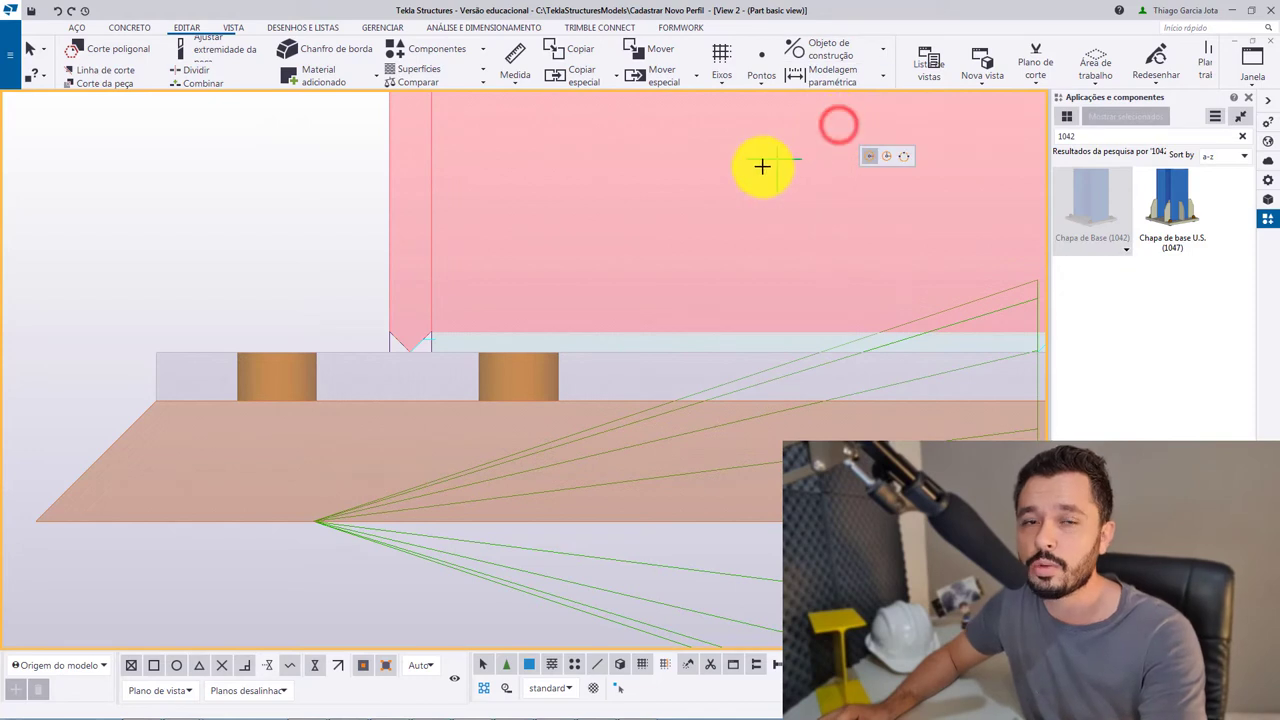
middle_click_drag(460, 354, 529, 337)
scroll(513, 340, "up", 5)
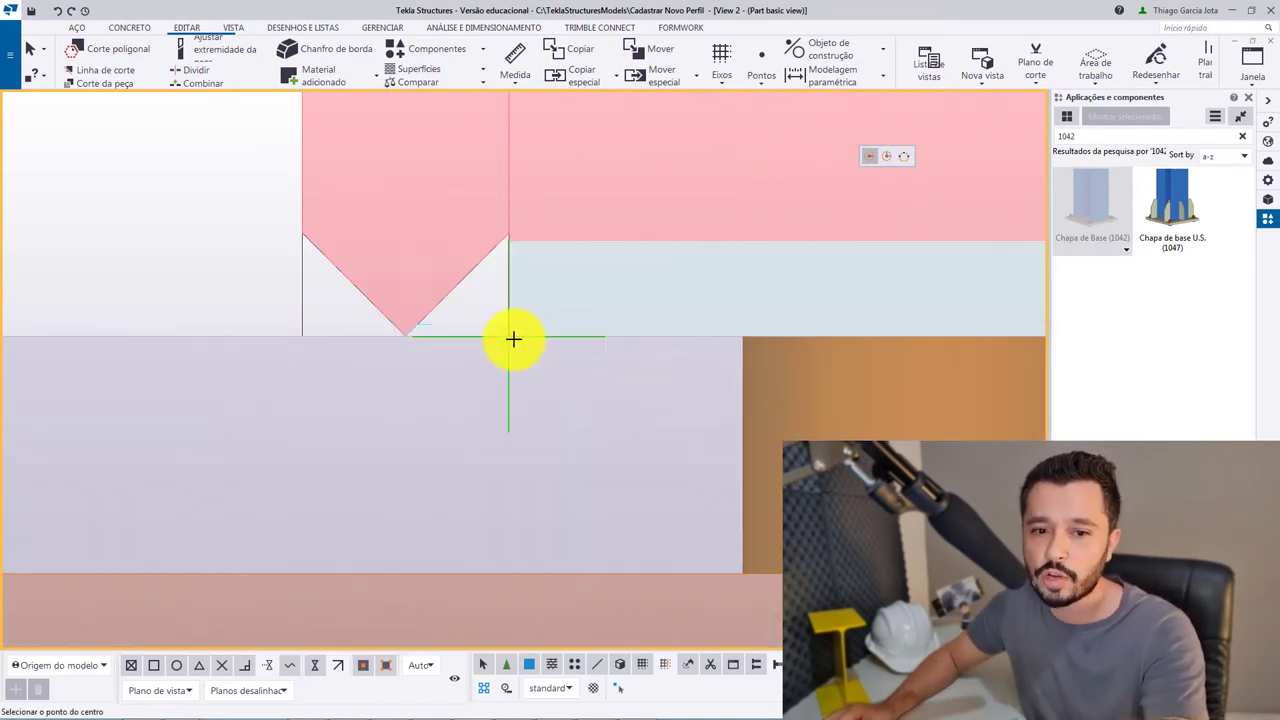
left_click(508, 341)
scroll(508, 340, "down", 4)
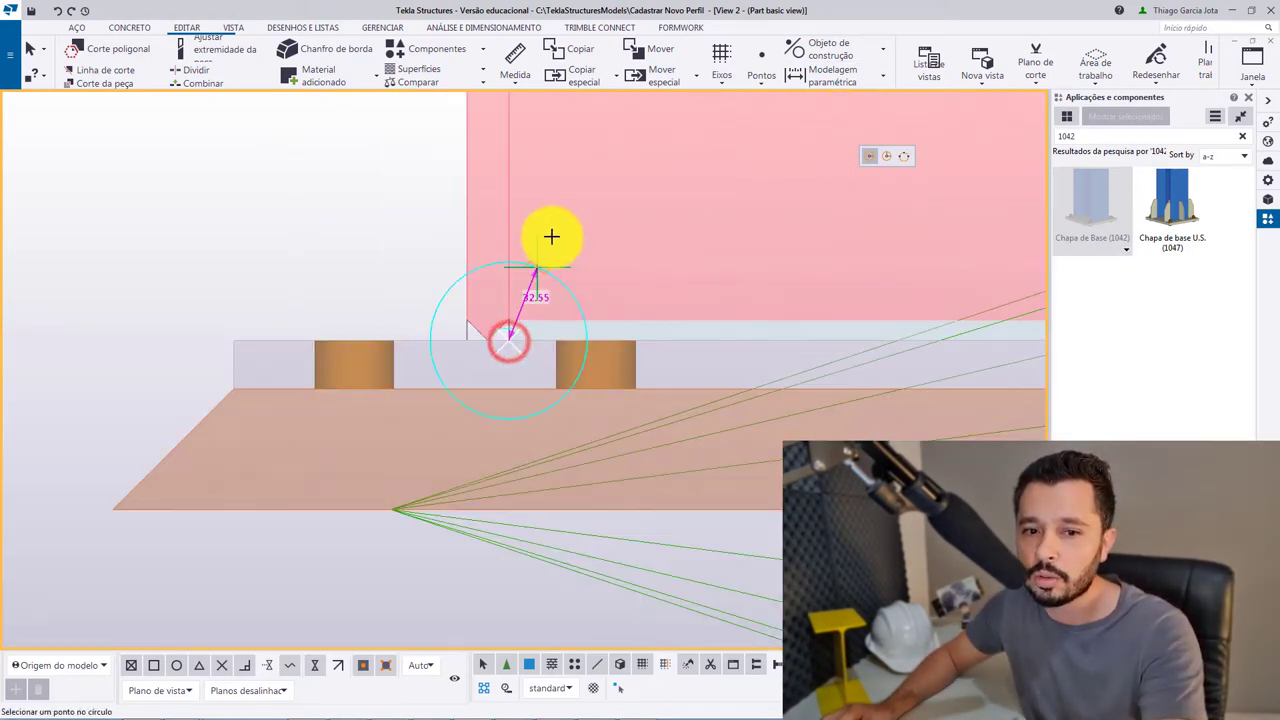
middle_click_drag(549, 234, 489, 346)
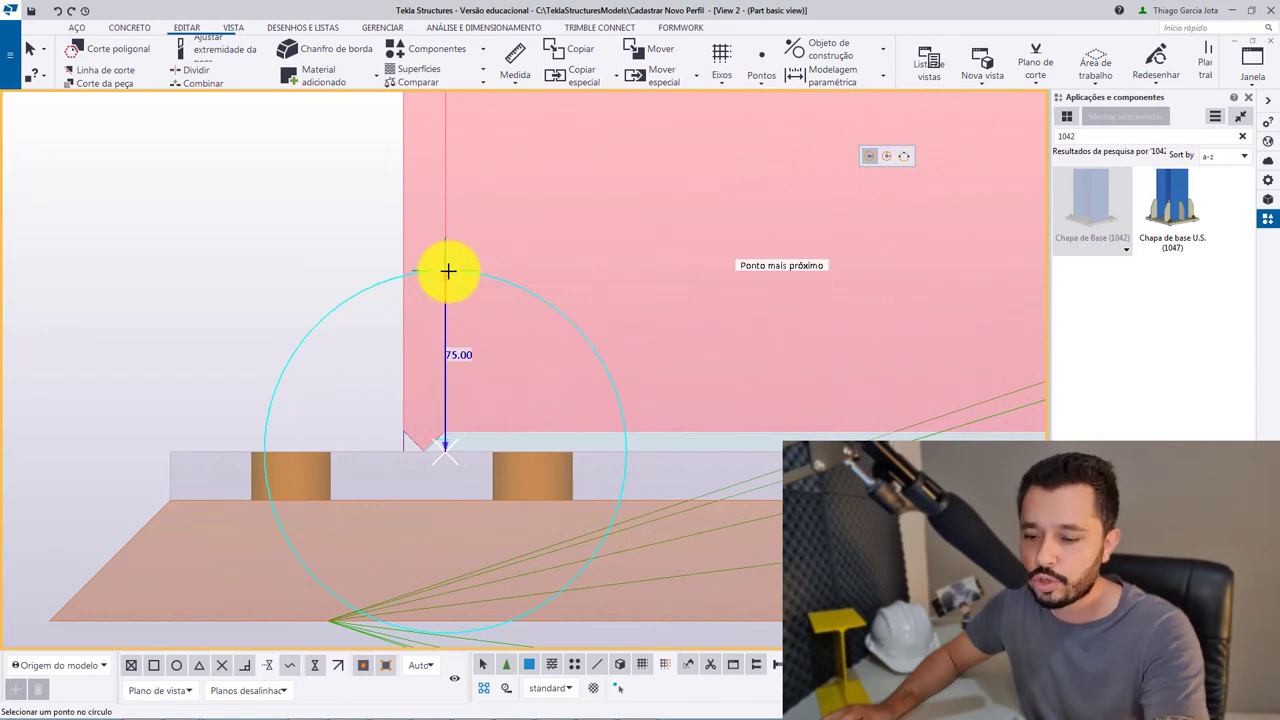
type("25")
key("Return")
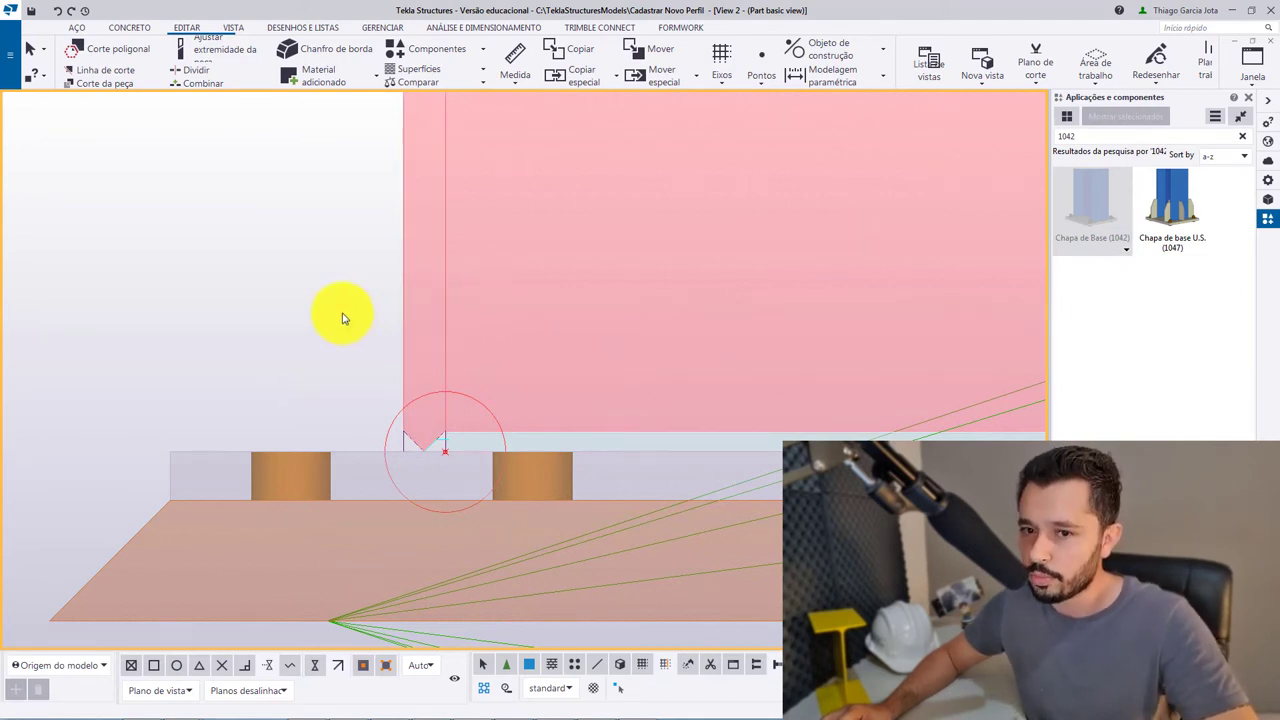
Cut a scallop from the column bottom with polygon points traced around the construction circle.
left_click(107, 50)
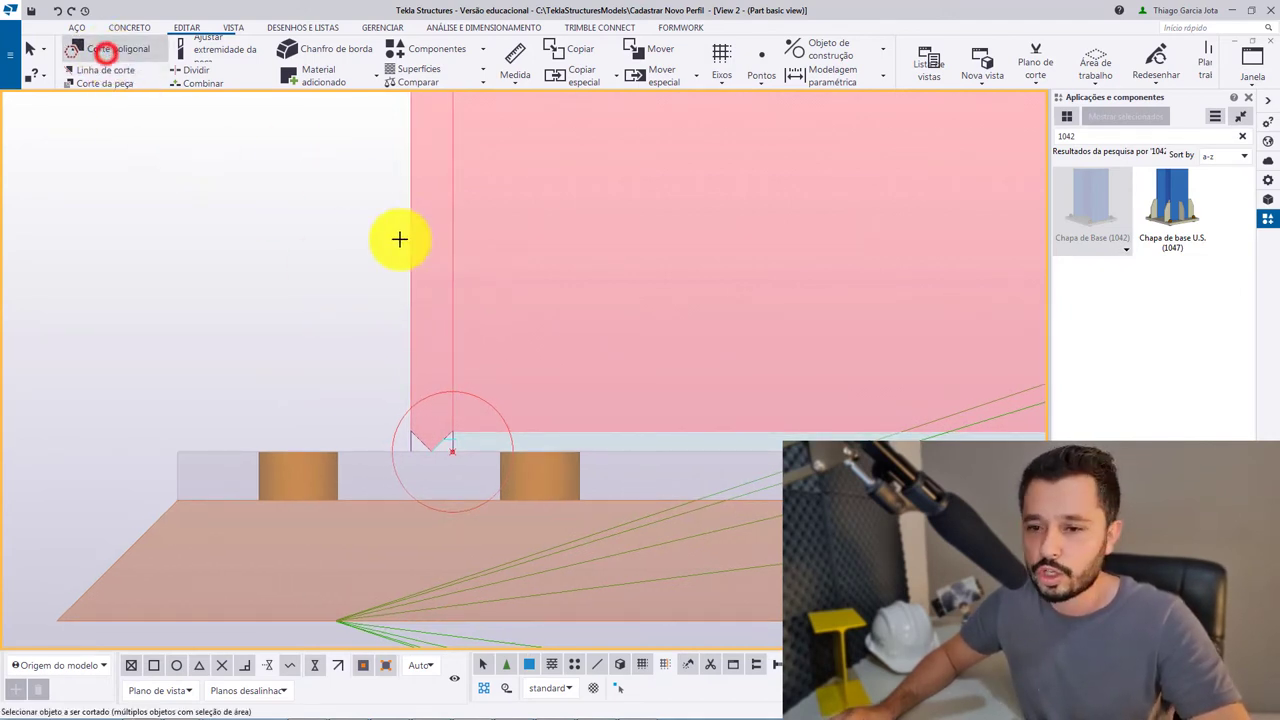
middle_click_drag(452, 246, 818, 209)
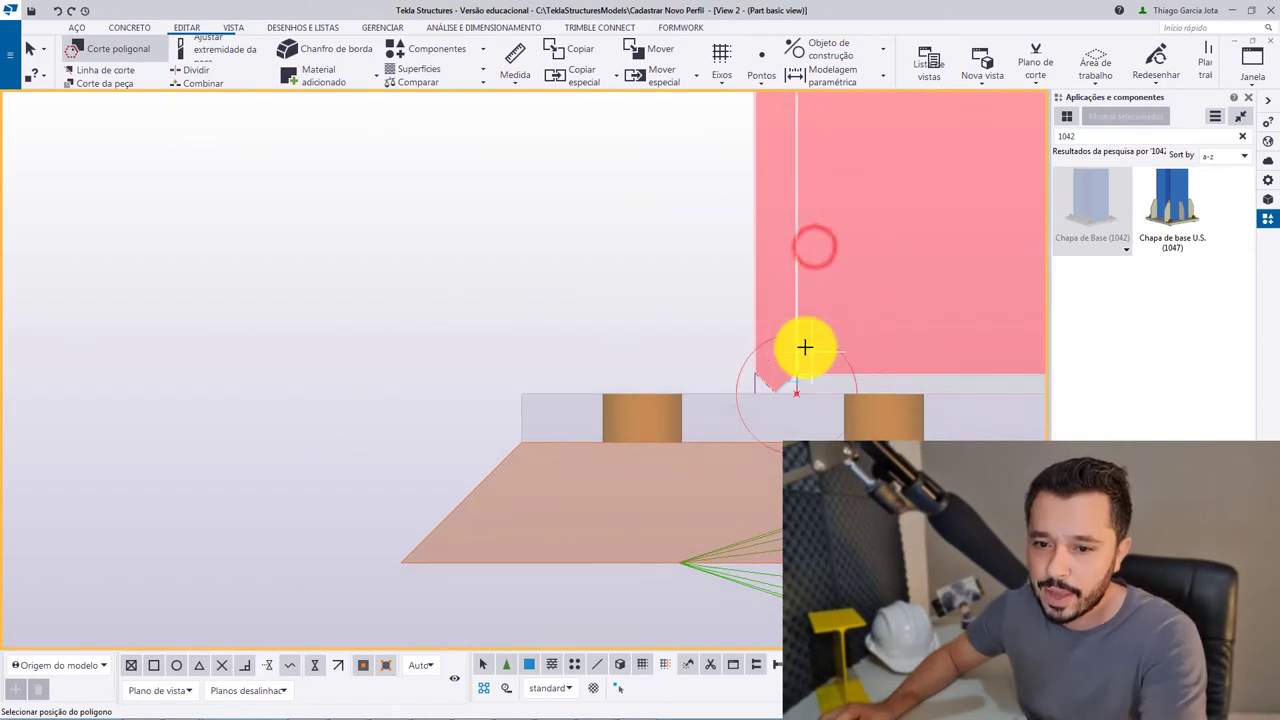
scroll(786, 386, "up", 5)
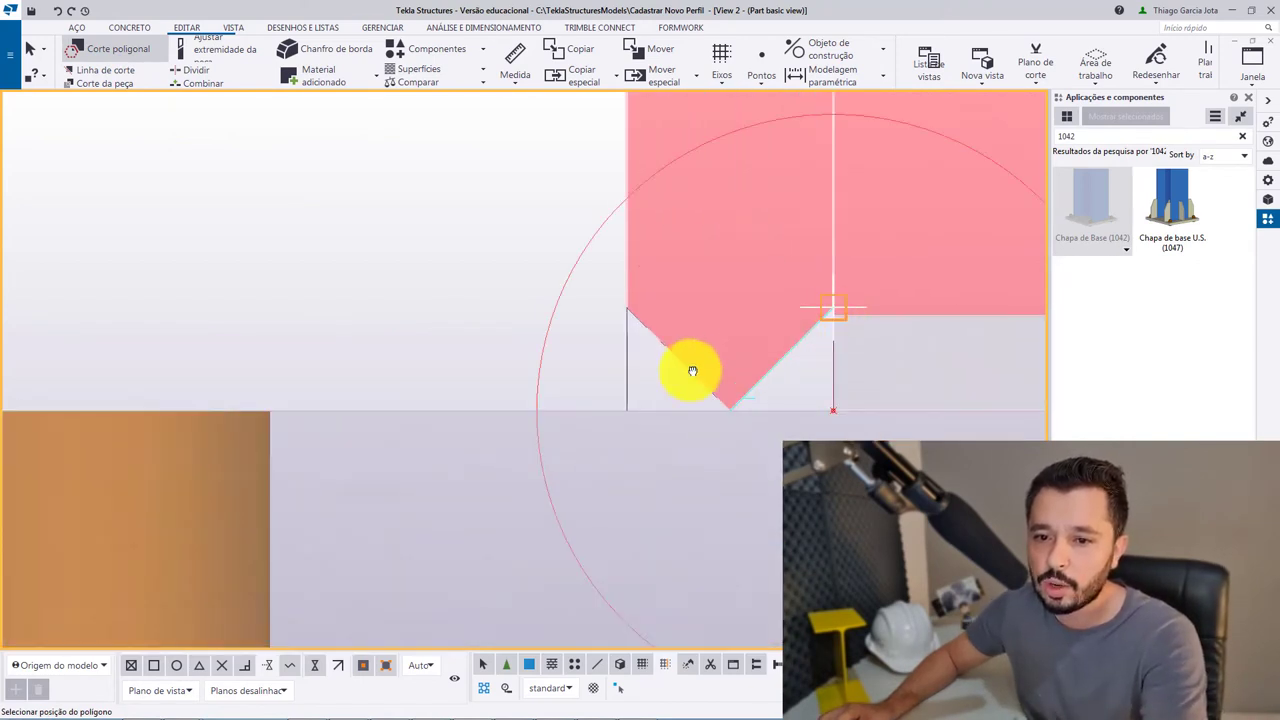
middle_click_drag(842, 406, 687, 458)
left_click(682, 462)
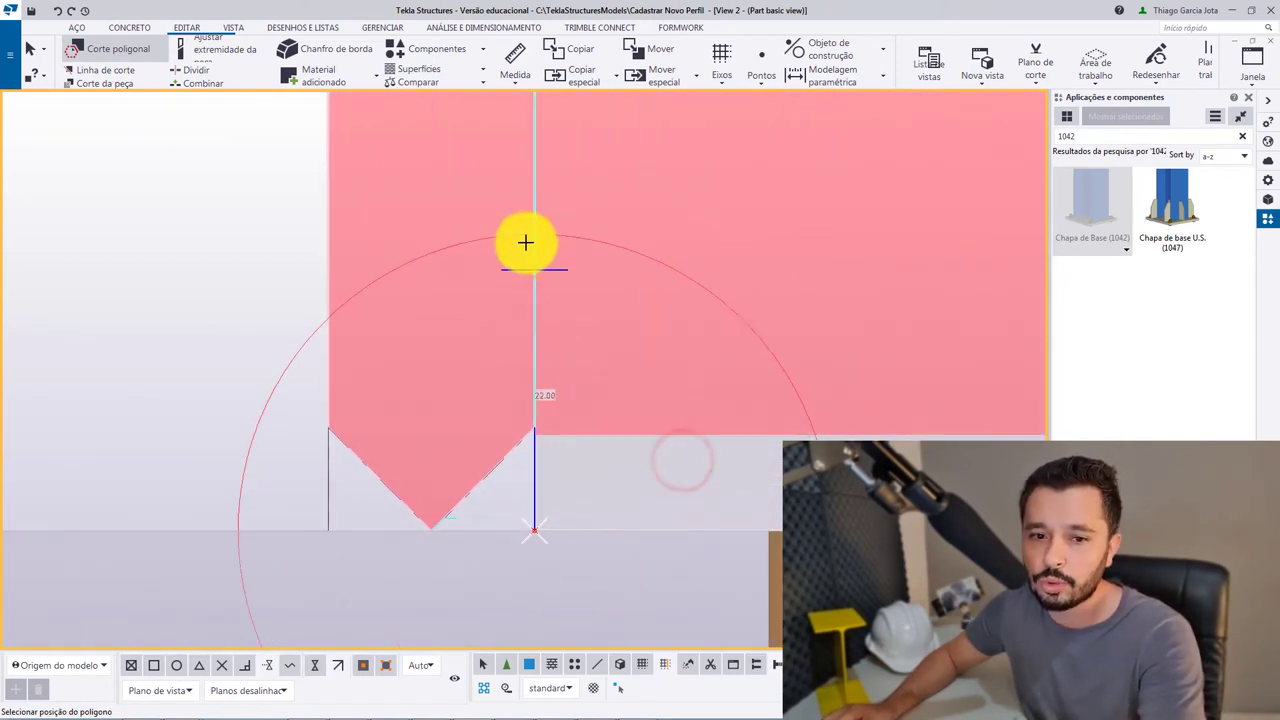
left_click(530, 236)
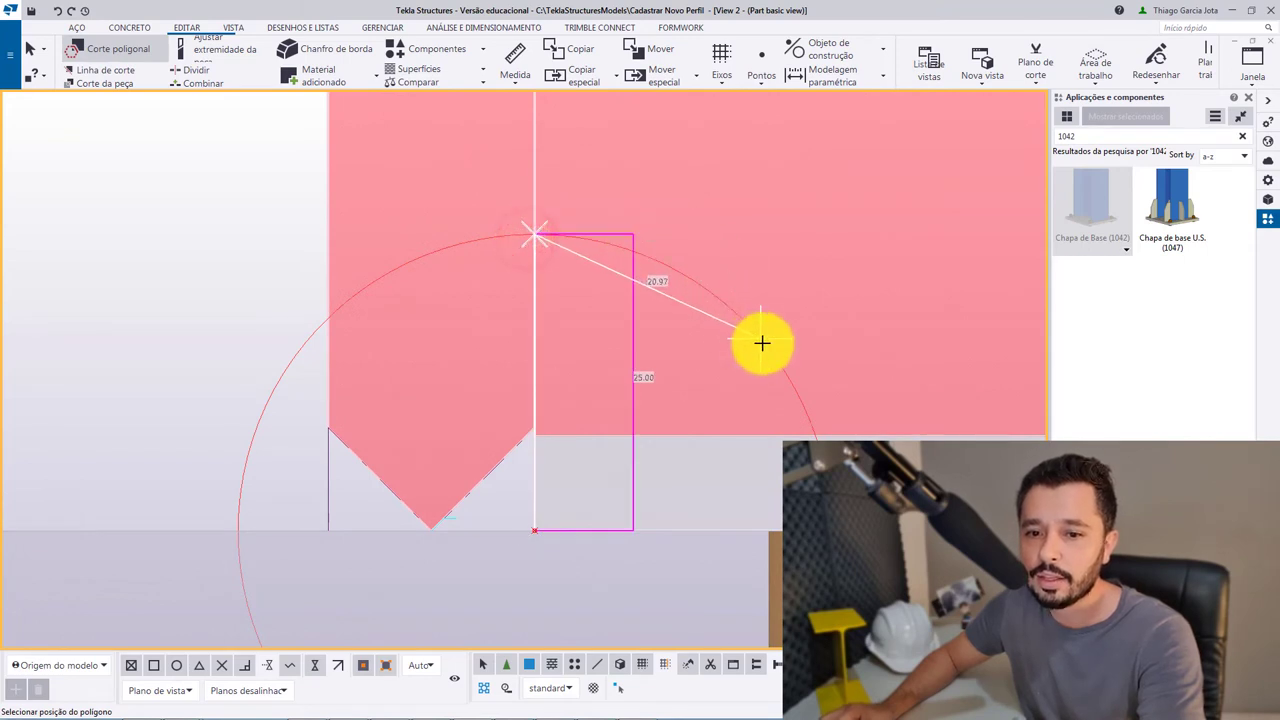
left_click(765, 342)
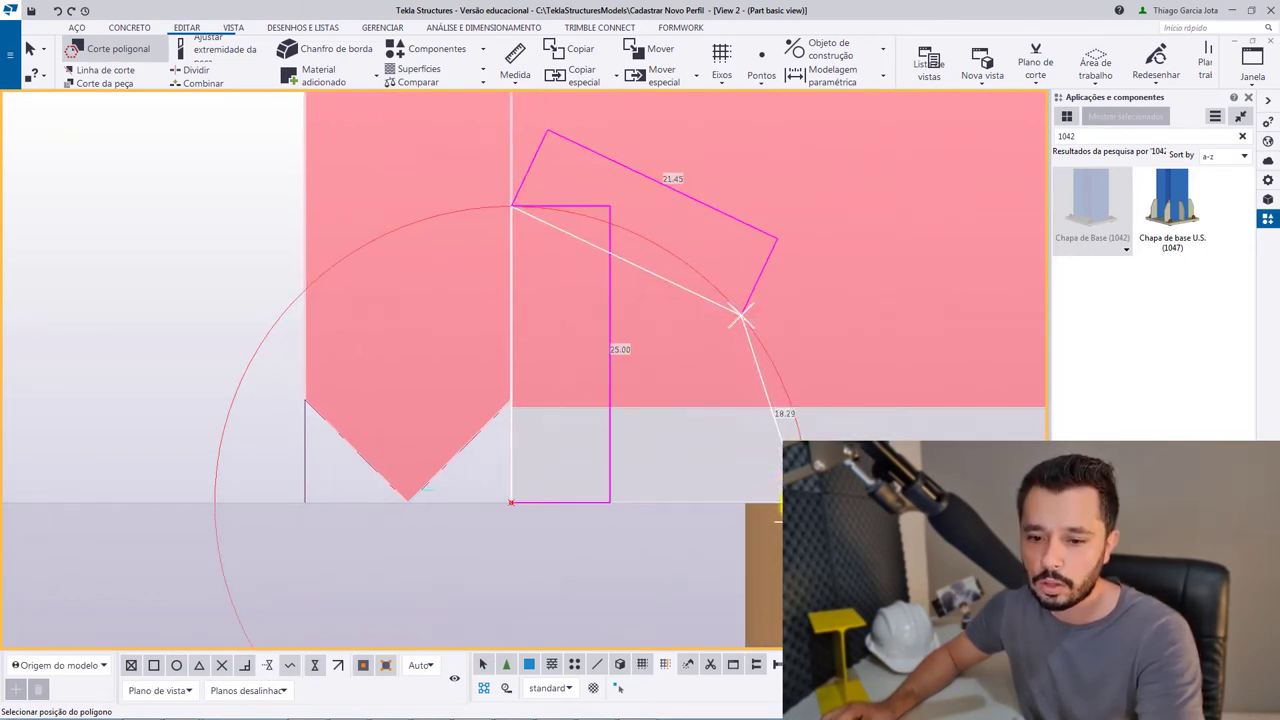
scroll(776, 502, "up", 5)
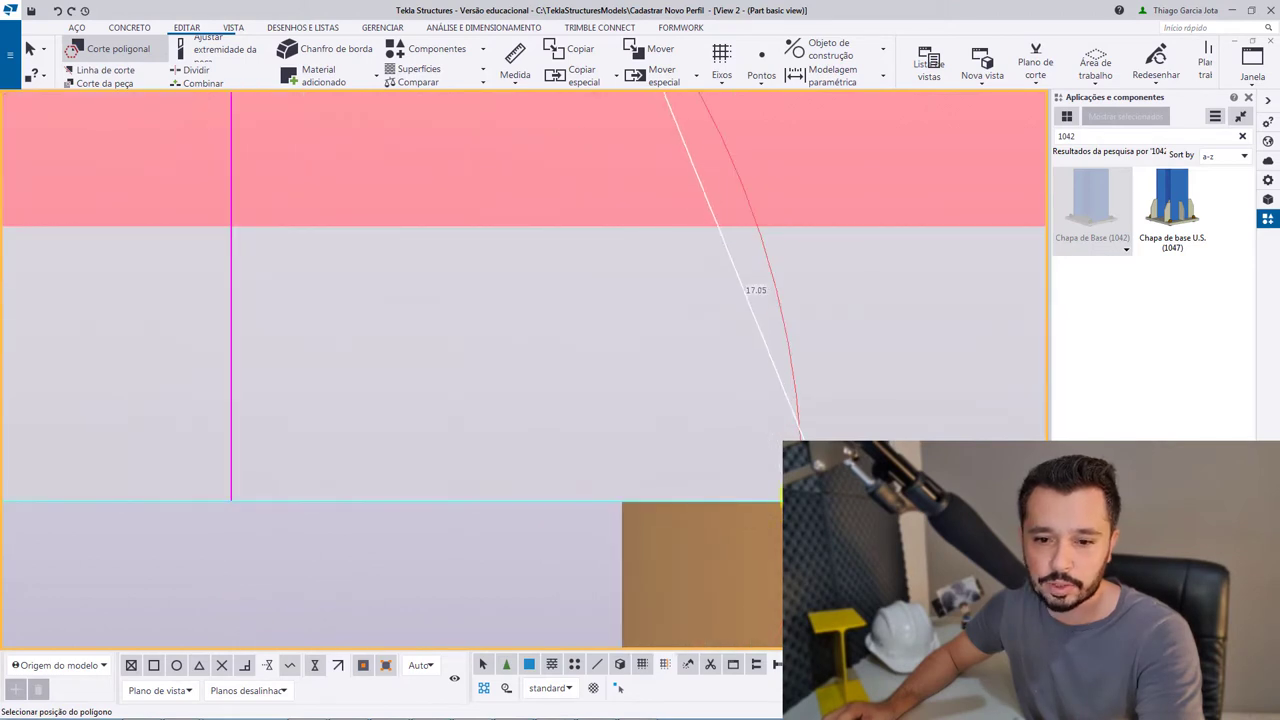
scroll(780, 500, "up", 3)
scroll(778, 500, "up", 1)
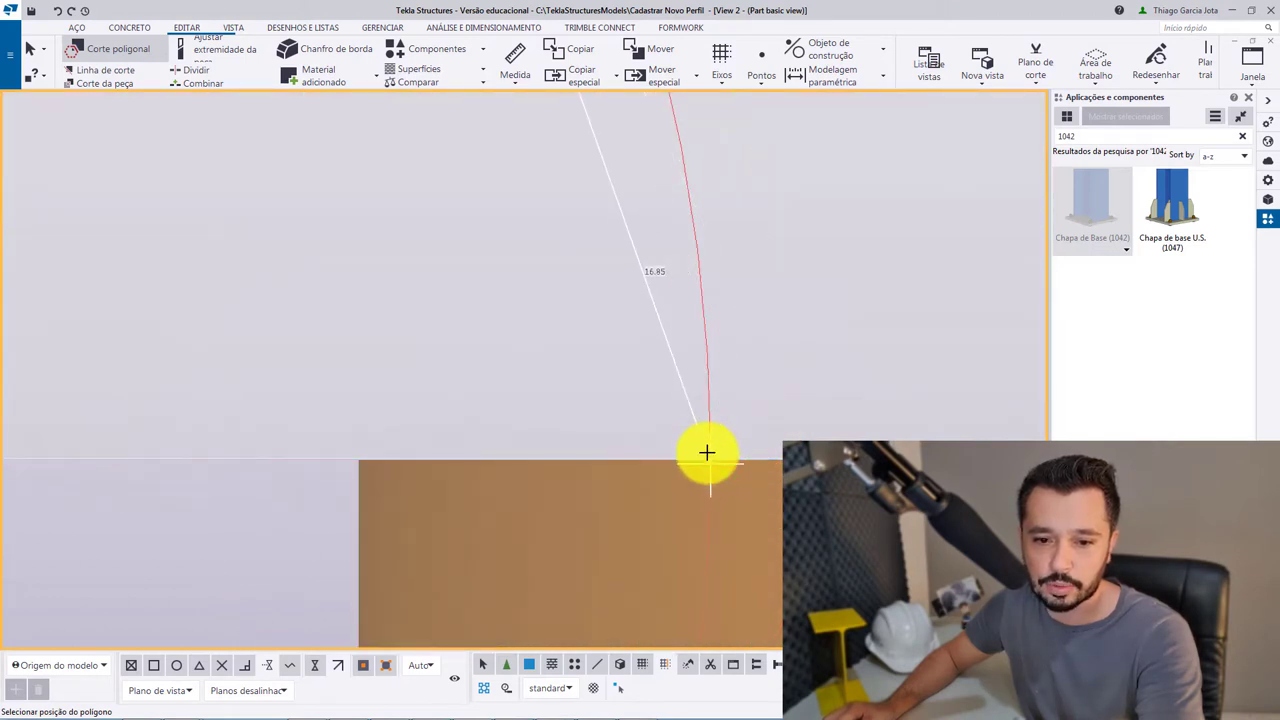
left_click(708, 448)
scroll(788, 414, "down", 3)
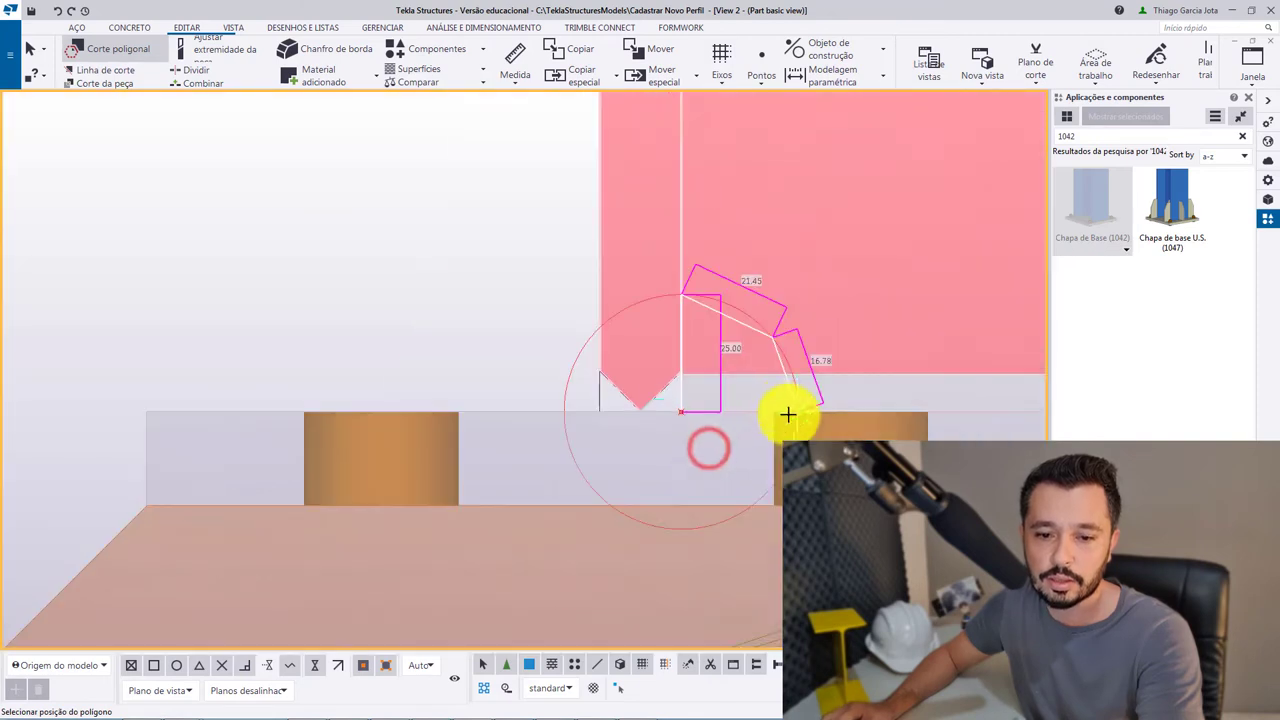
middle_click(777, 404)
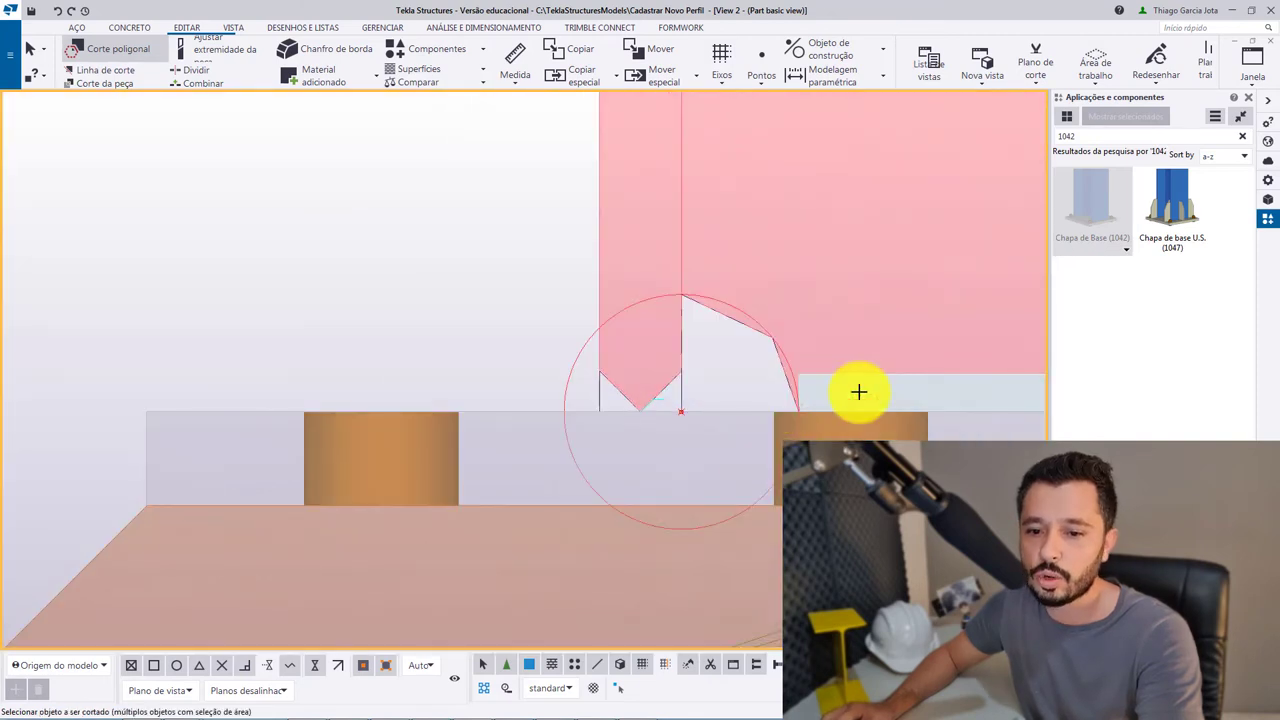
Stop the polygon cut command and look at the new cut.
right_click(836, 325)
left_click(842, 325)
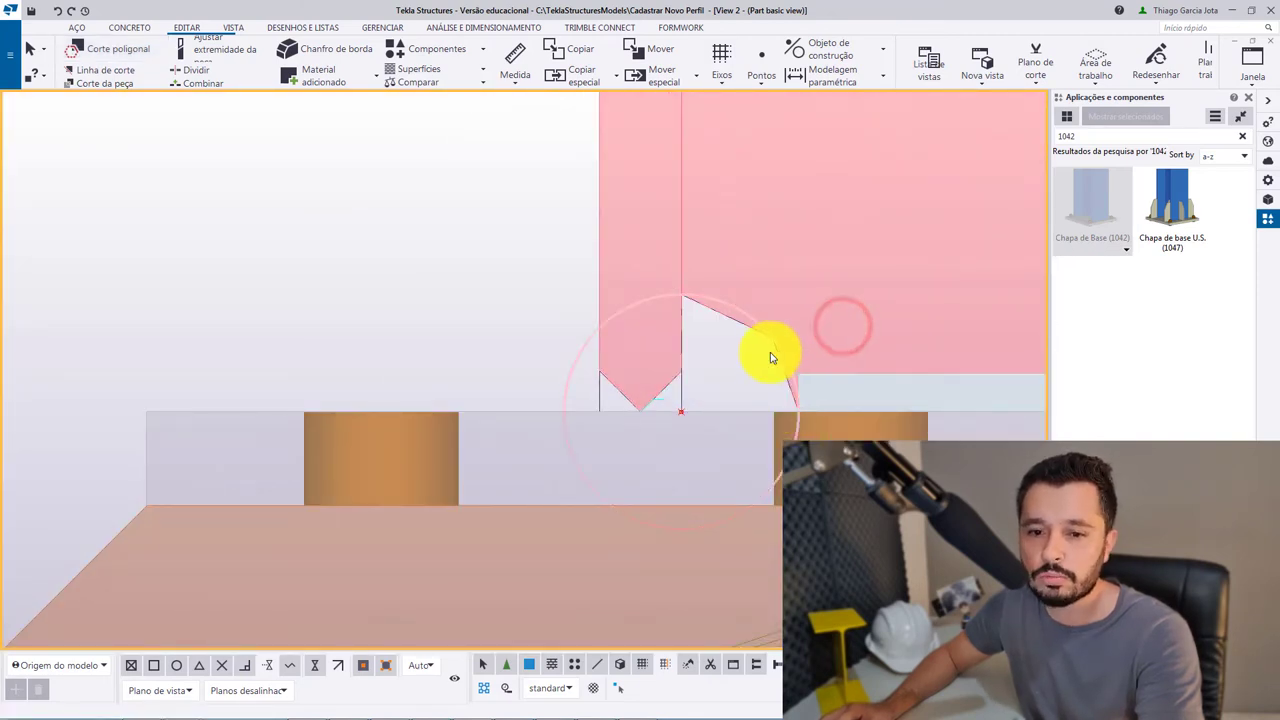
middle_click_drag(770, 357, 715, 367)
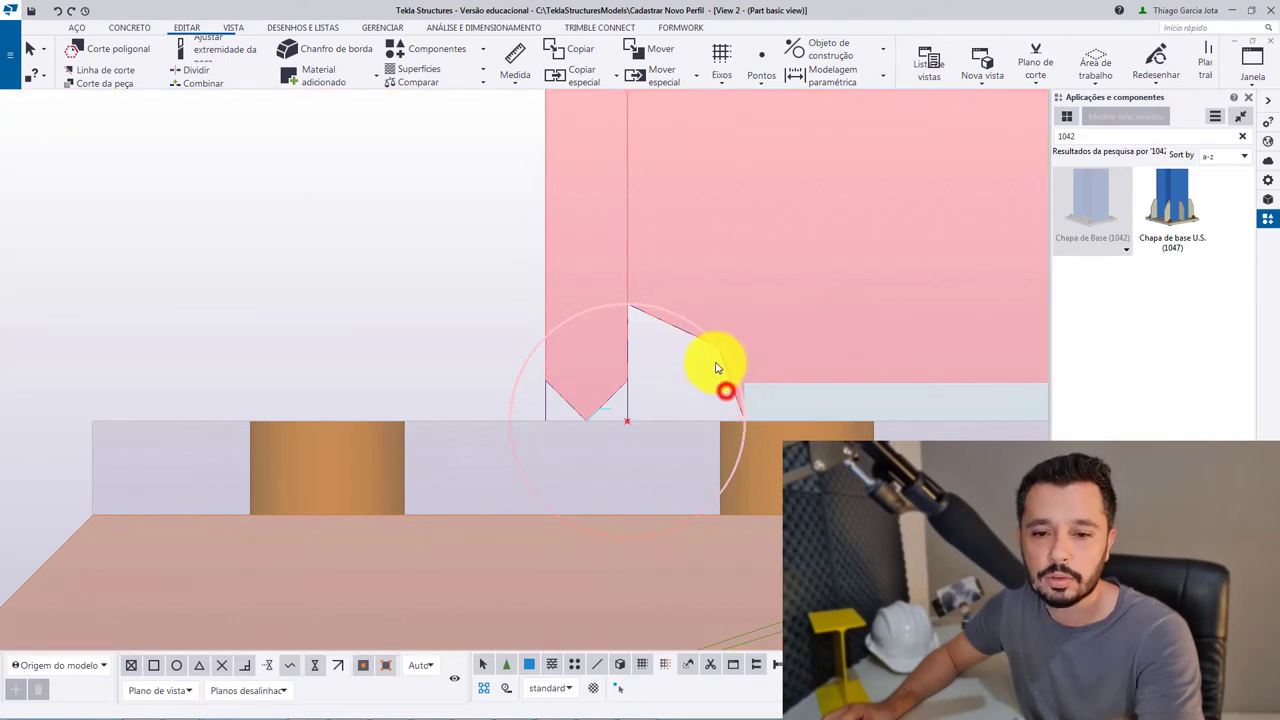
scroll(714, 363, "up", 5)
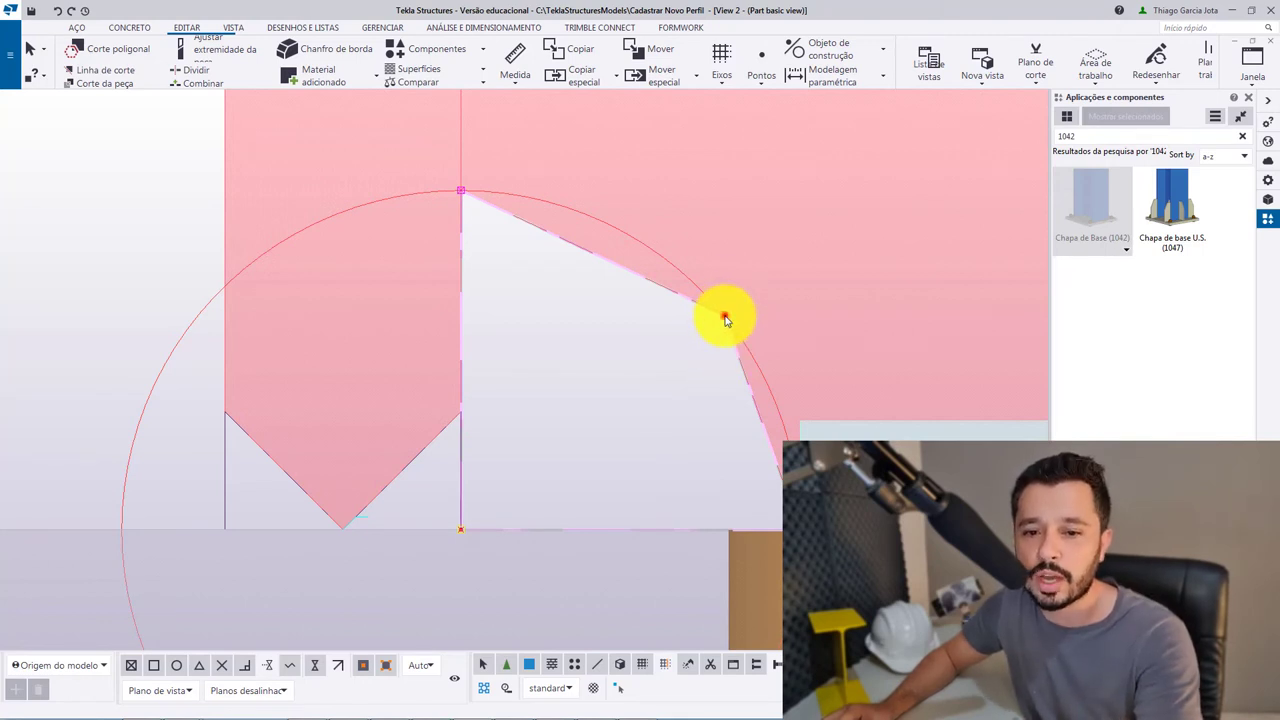
Try a 25 mm rounding chamfer on the cut's corner point, then undo it.
left_click(724, 318)
left_click(725, 318)
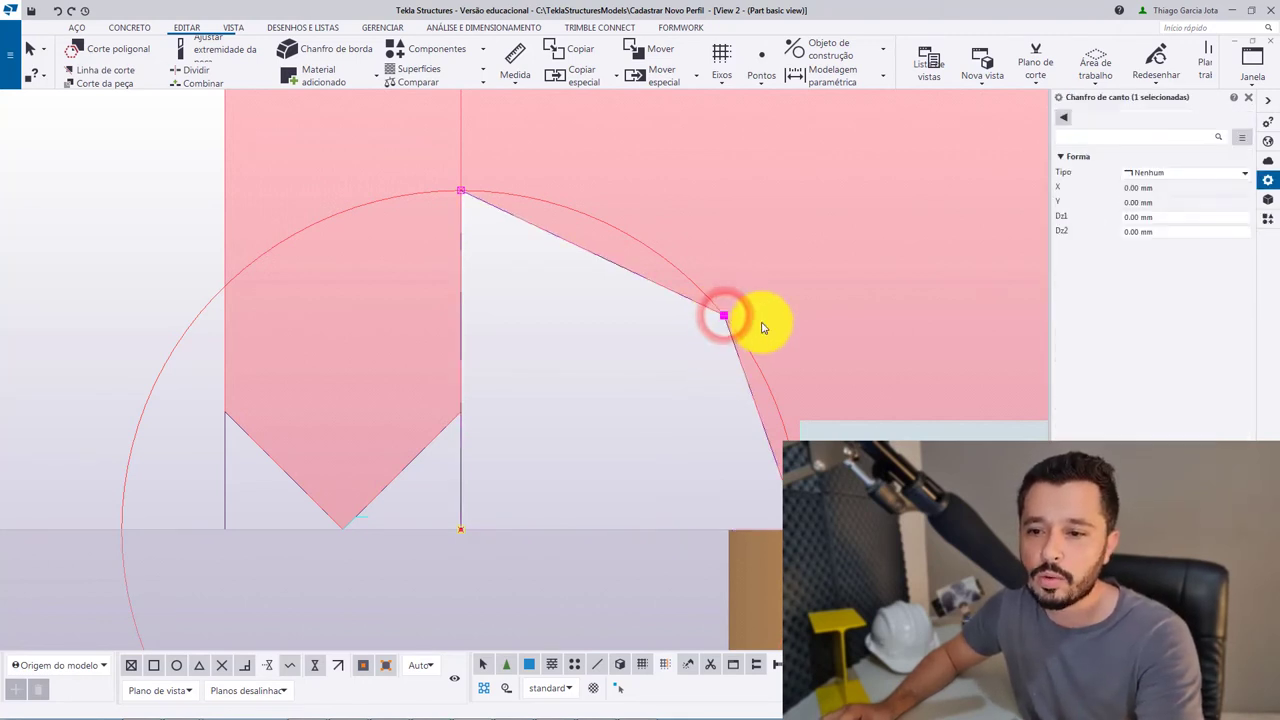
left_click(1138, 178)
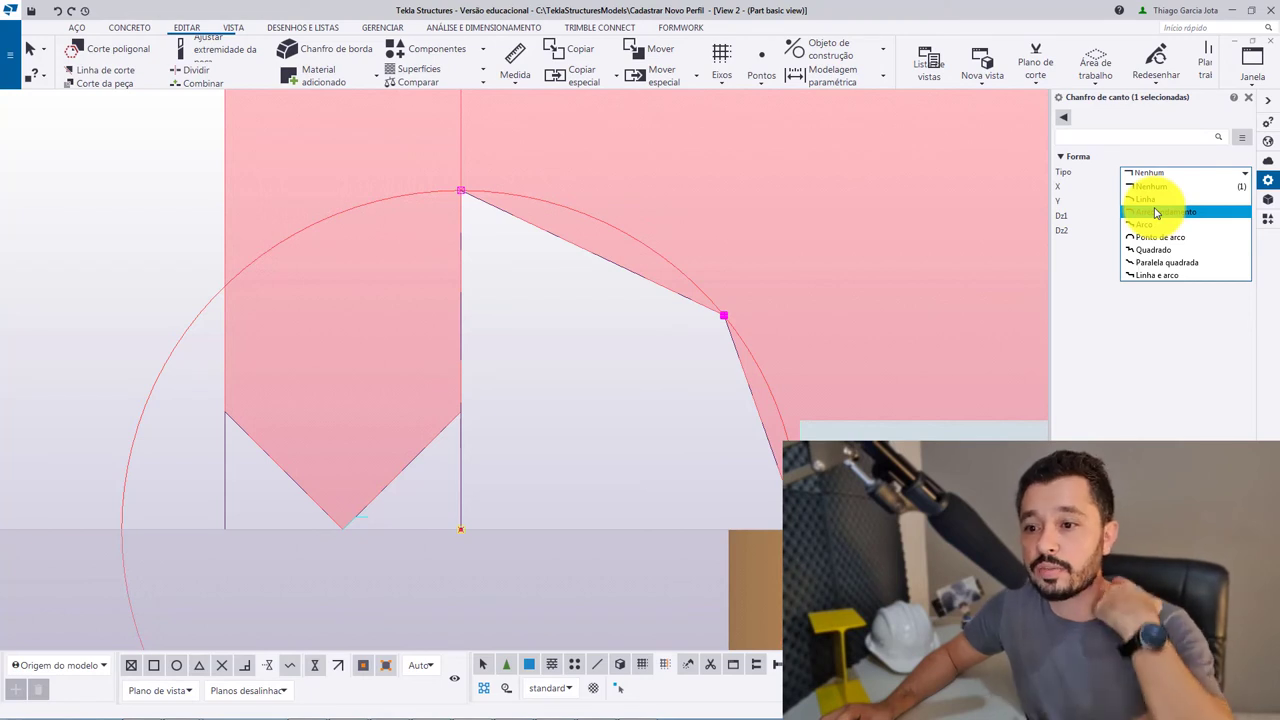
left_click(1156, 212)
left_click(1163, 189)
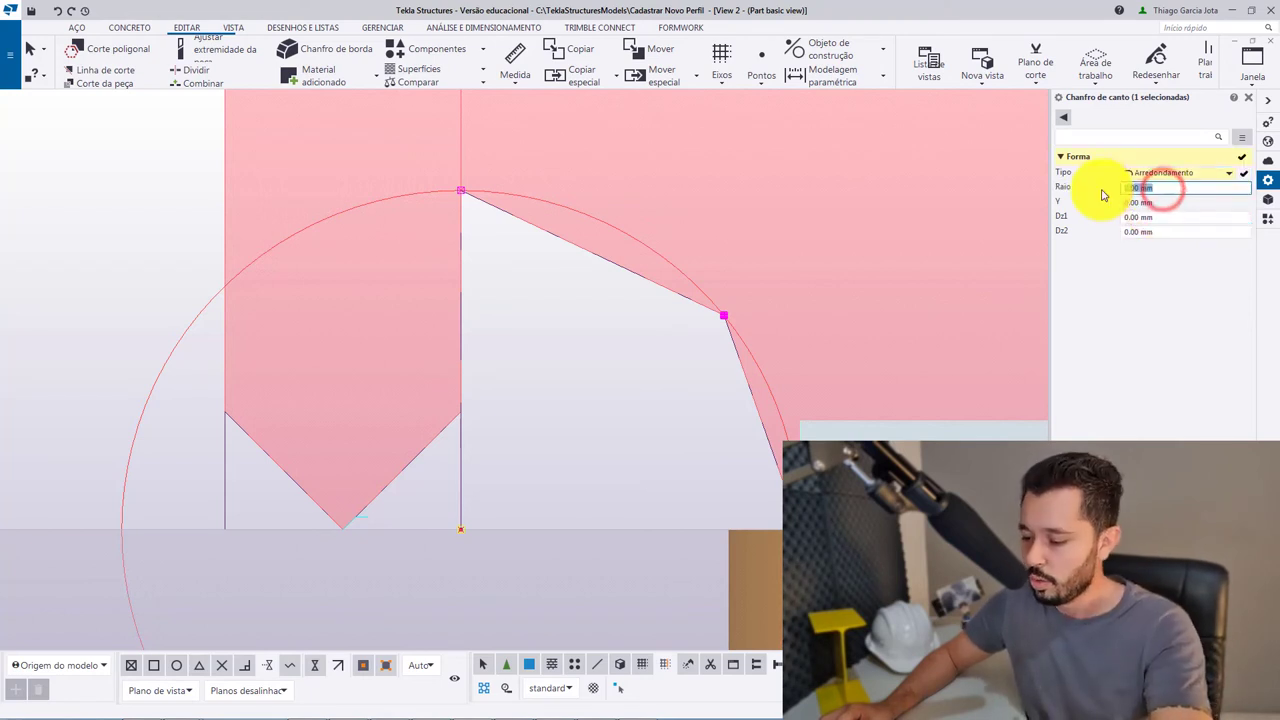
type("25")
key("Return")
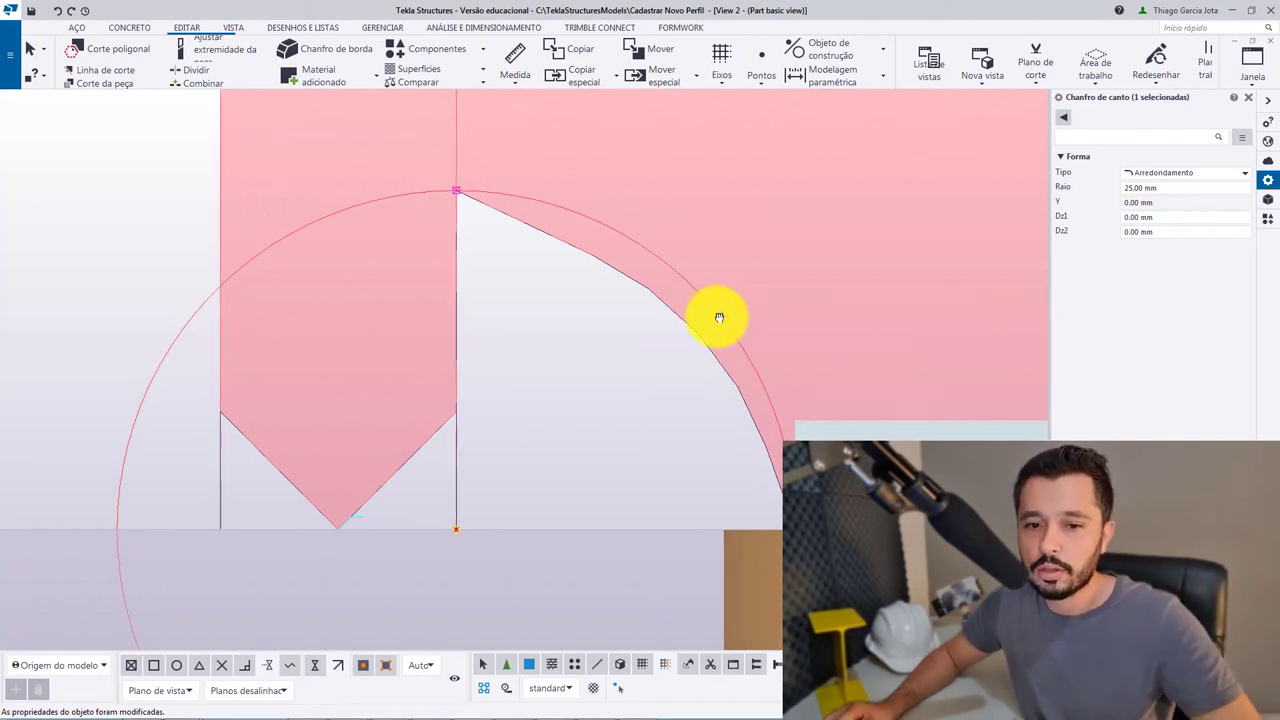
key("ctrl+z")
Change the corner chamfer type to arc point and apply it.
left_click(1150, 172)
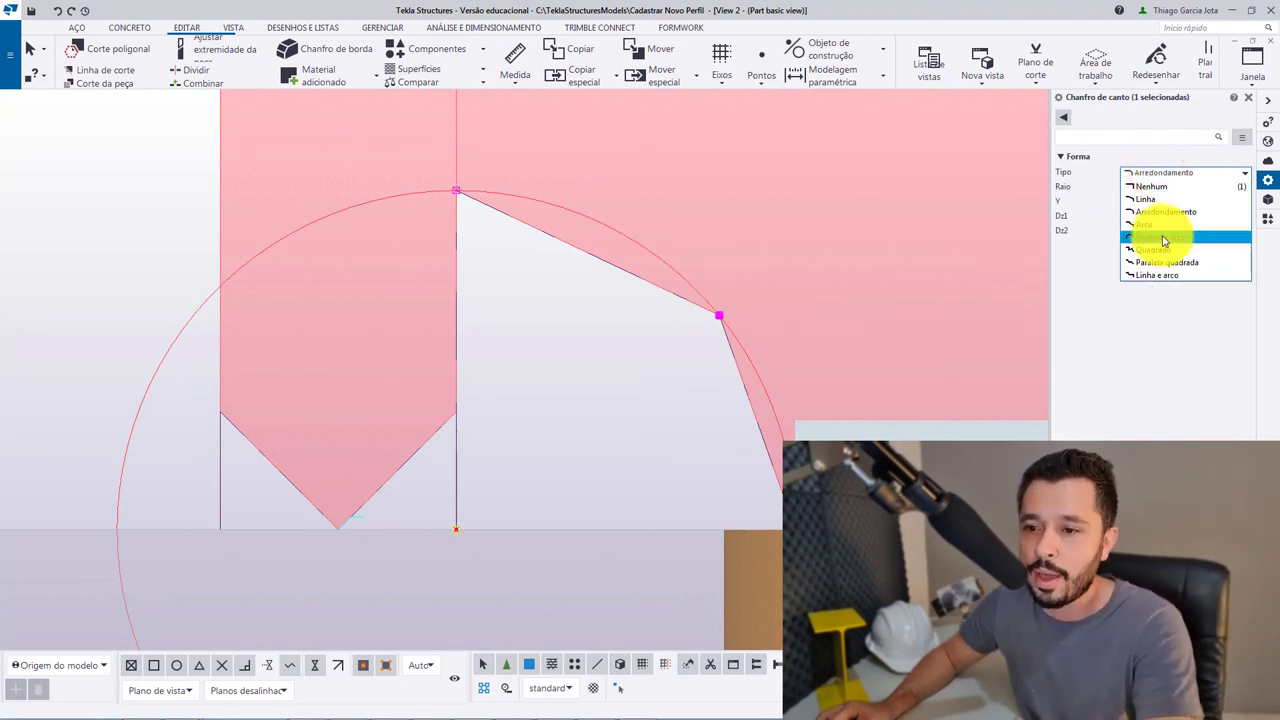
left_click(1163, 240)
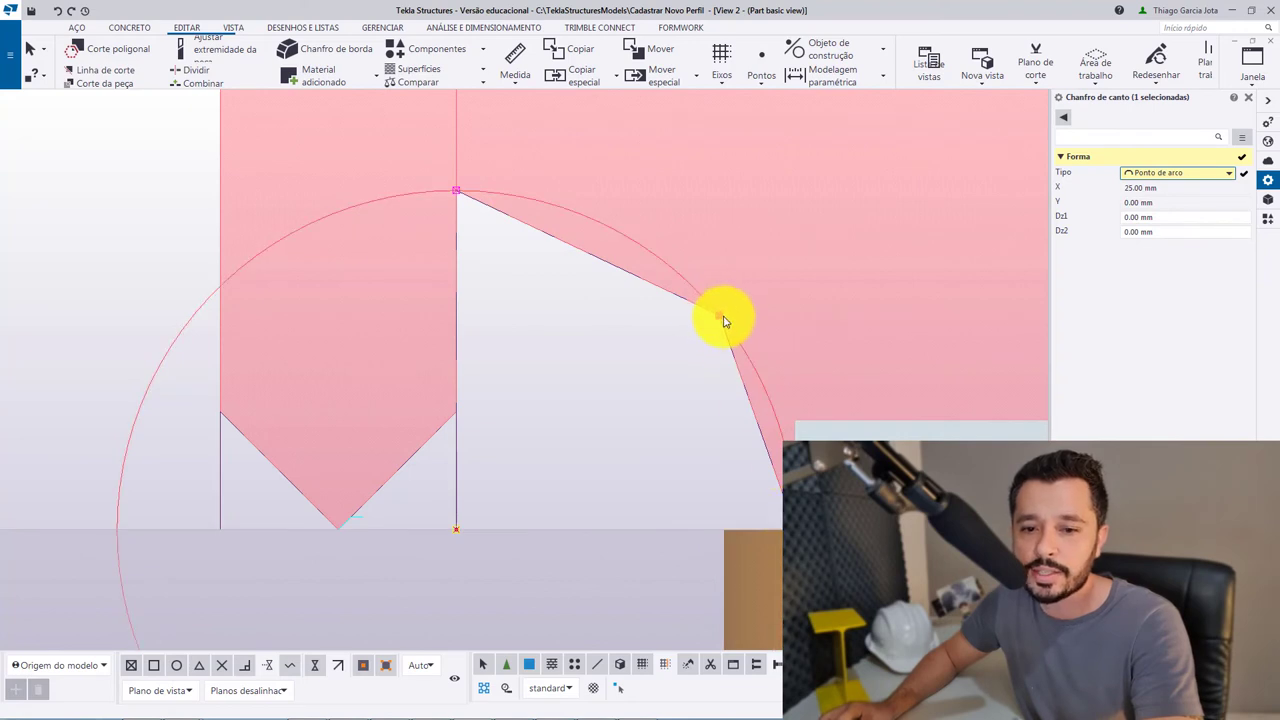
left_click(449, 195)
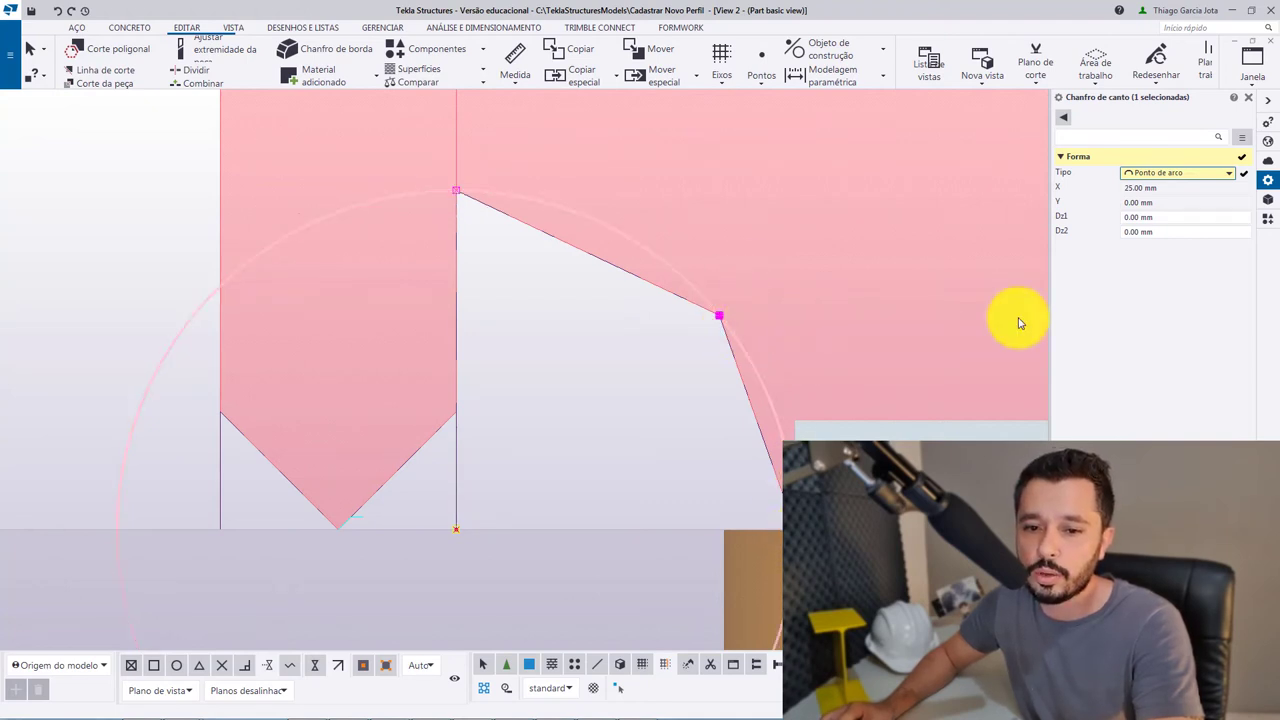
key("Return")
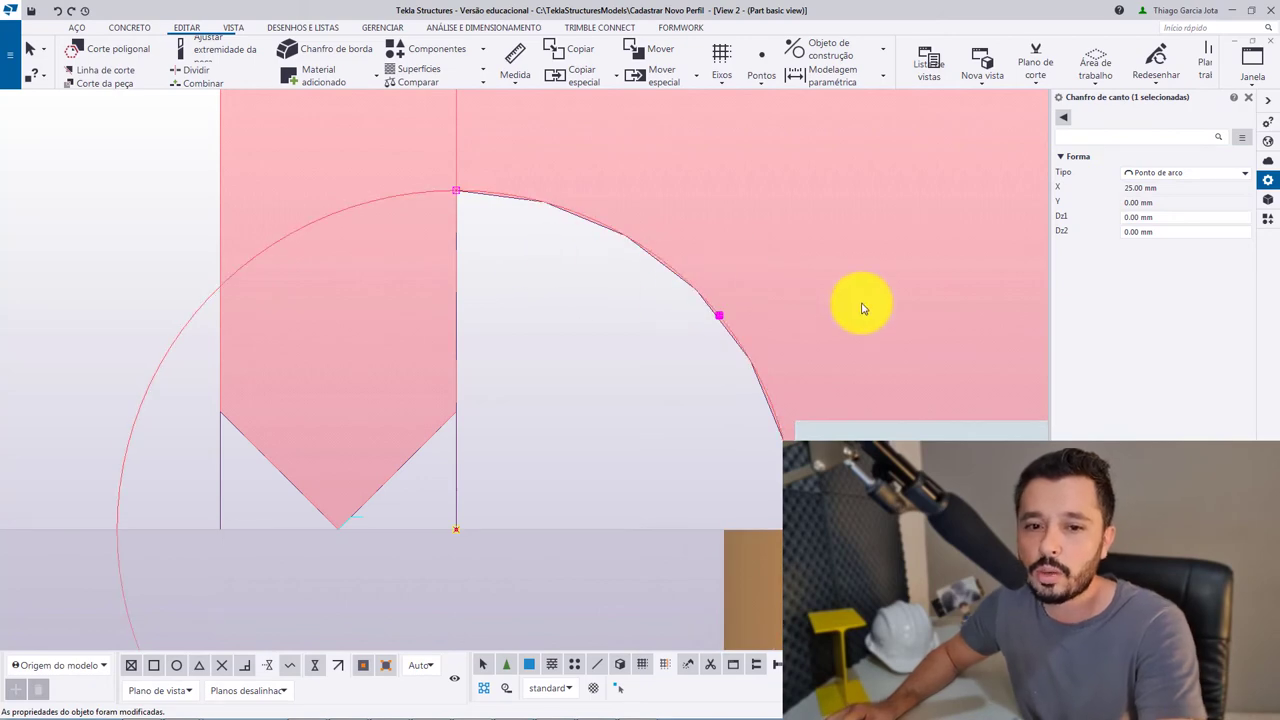
middle_click_drag(871, 306, 645, 326)
Zoom to the column's opposite bottom corner and clear the selection.
scroll(594, 346, "down", 3)
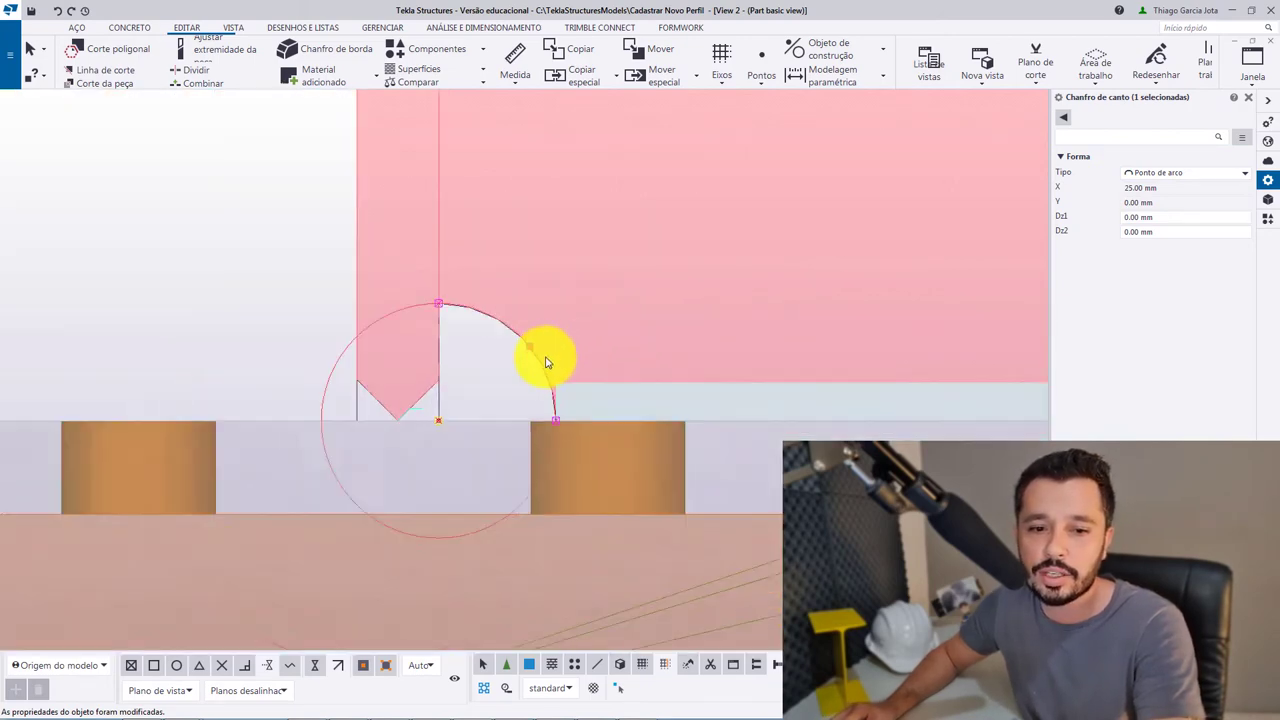
scroll(486, 343, "down", 2)
scroll(480, 350, "down", 3)
scroll(507, 374, "up", 2)
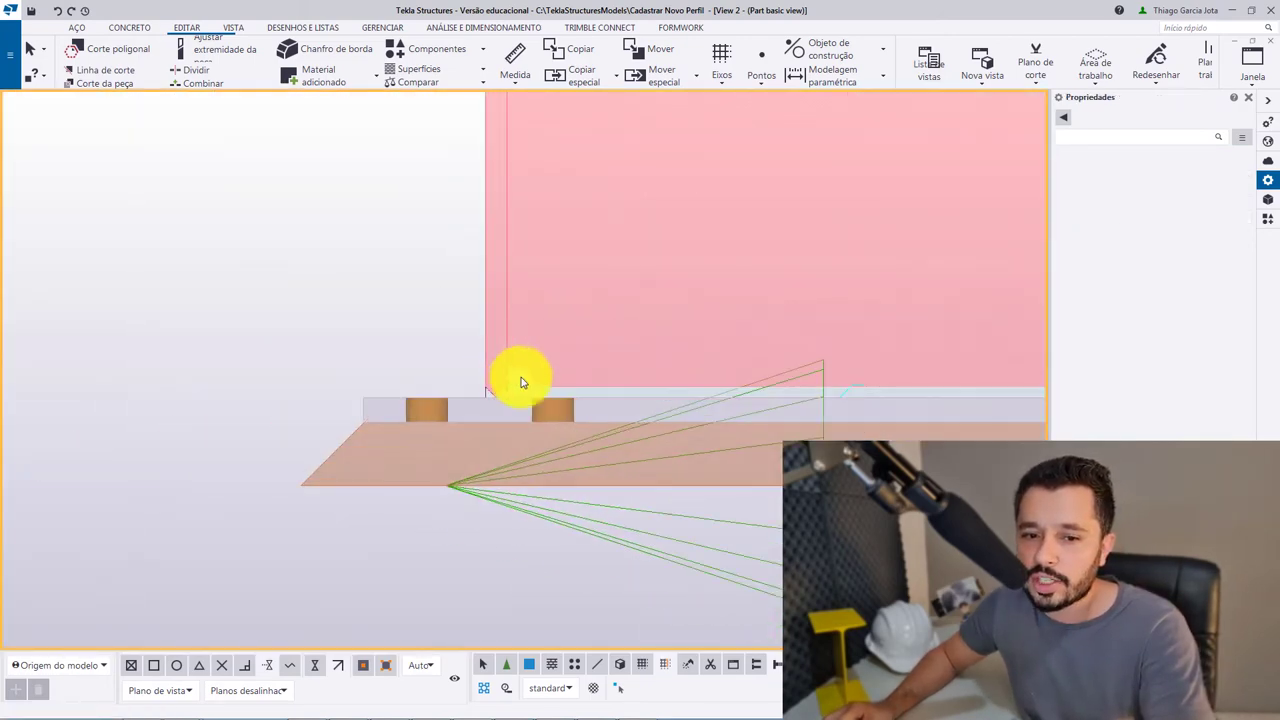
scroll(499, 395, "up", 1)
scroll(440, 414, "down", 2)
scroll(620, 405, "up", 5)
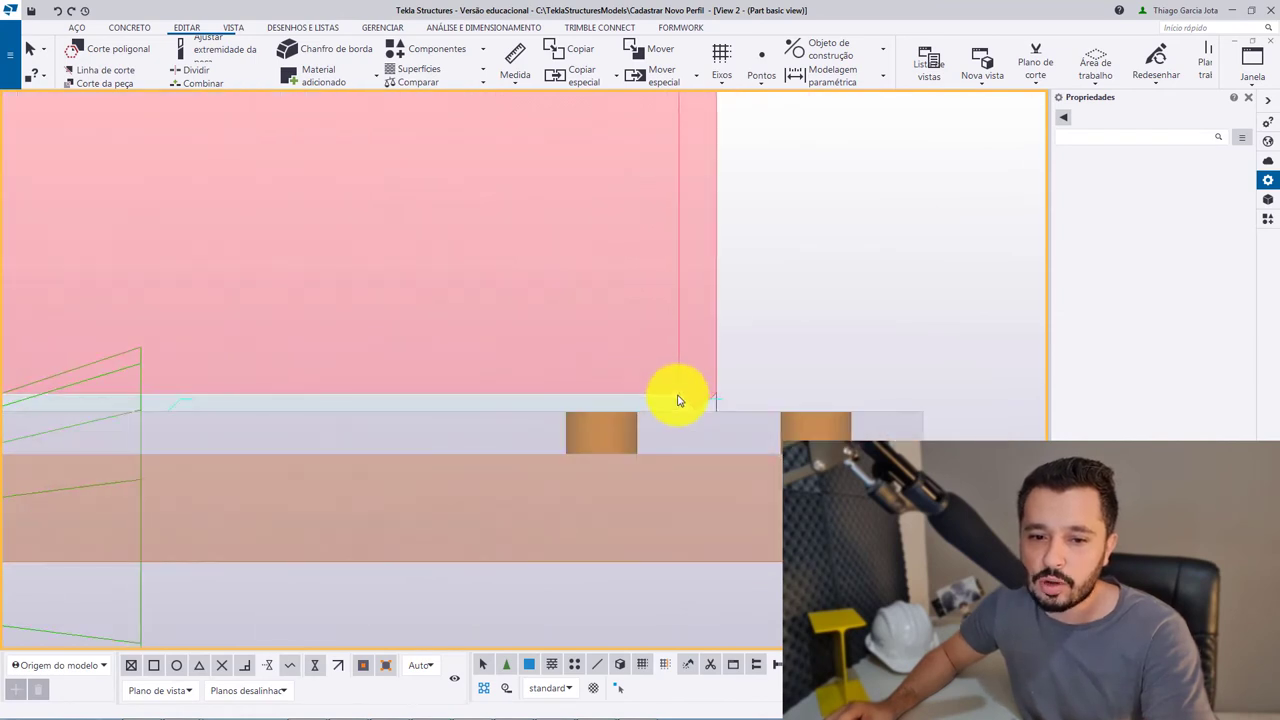
left_click(862, 272)
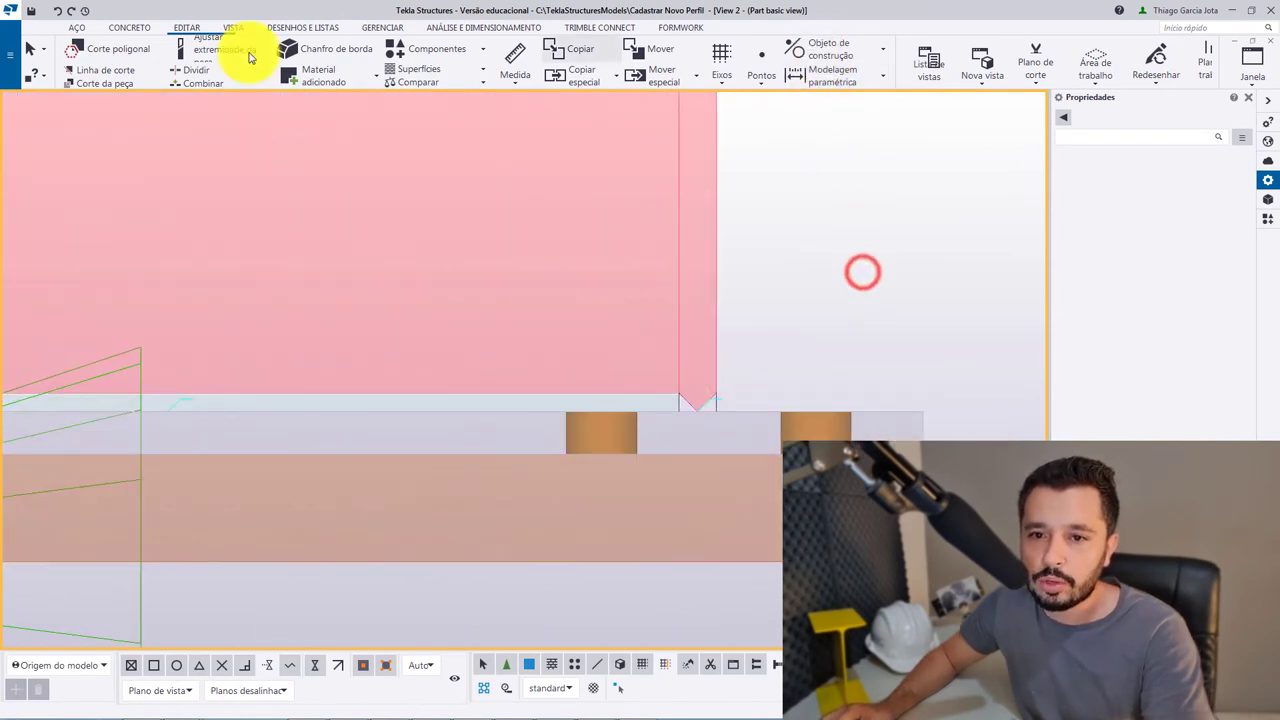
Draw a radius-15 construction circle centred on the opposite bottom corner by its V-notch.
left_click(847, 50)
left_click(838, 128)
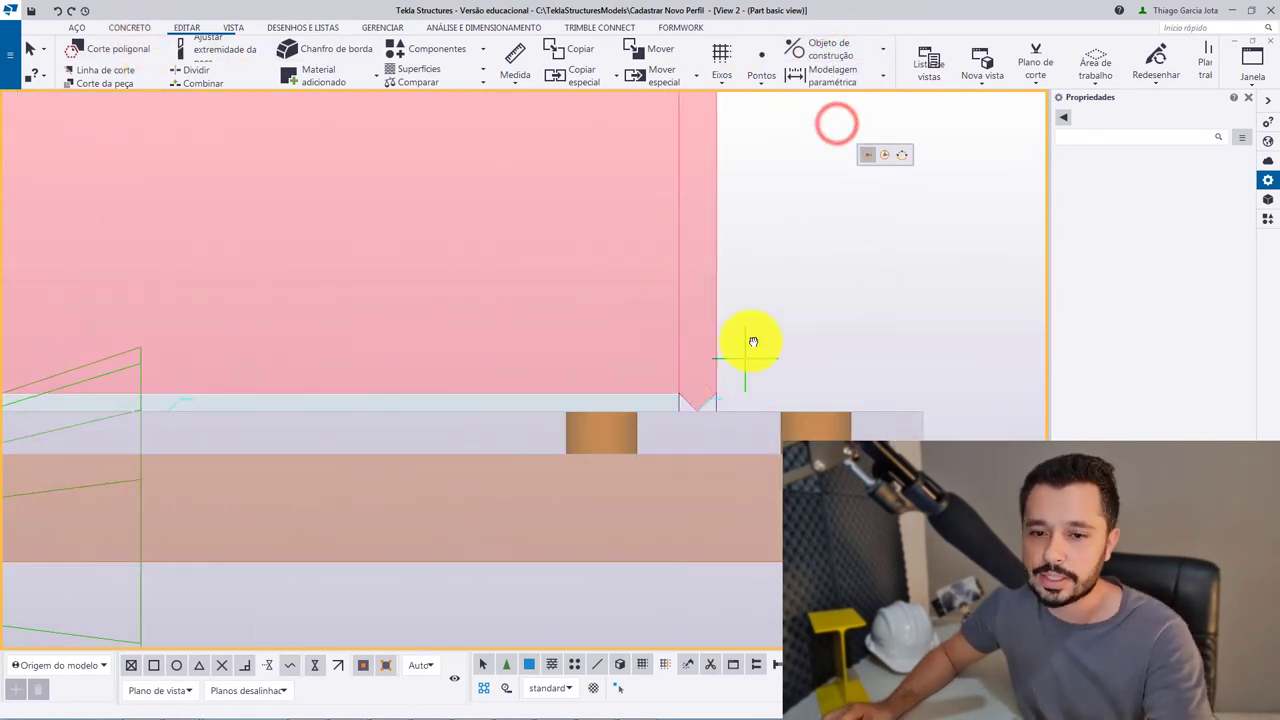
scroll(700, 380, "up", 1)
scroll(686, 391, "up", 3)
left_click(680, 394)
scroll(680, 394, "down", 2)
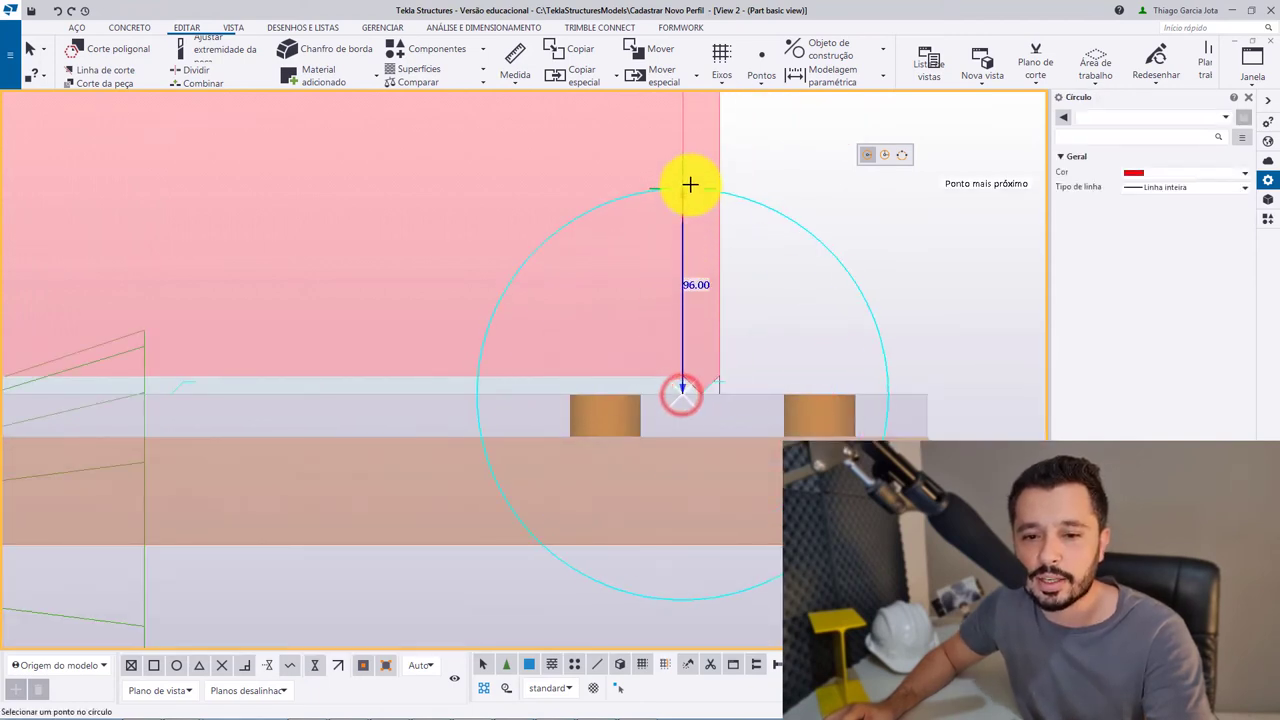
type("15")
key("Return")
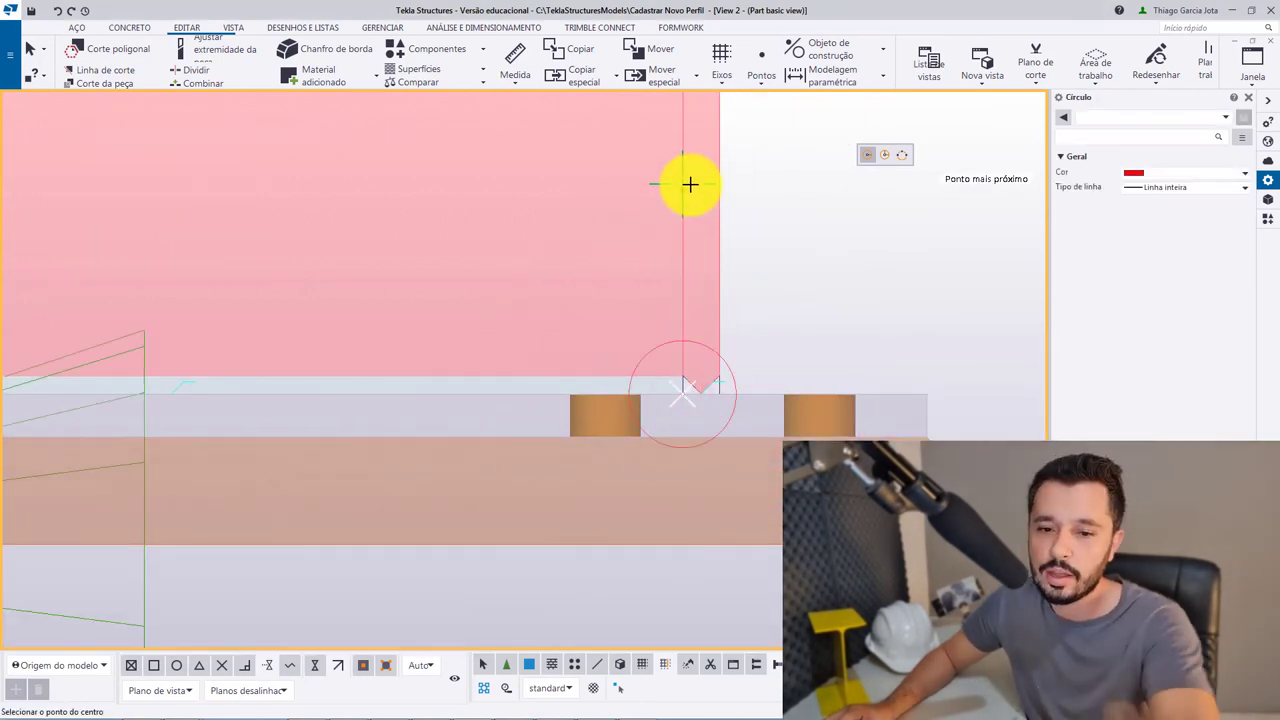
key("Escape")
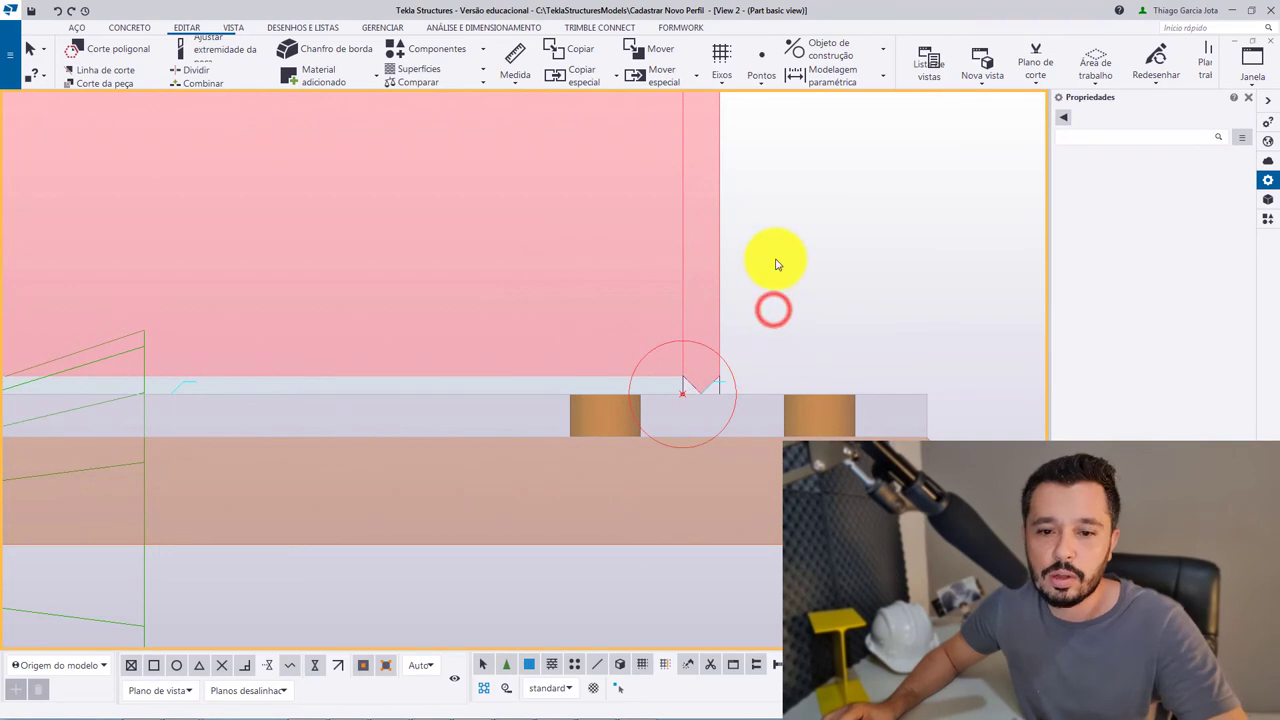
left_click(114, 49)
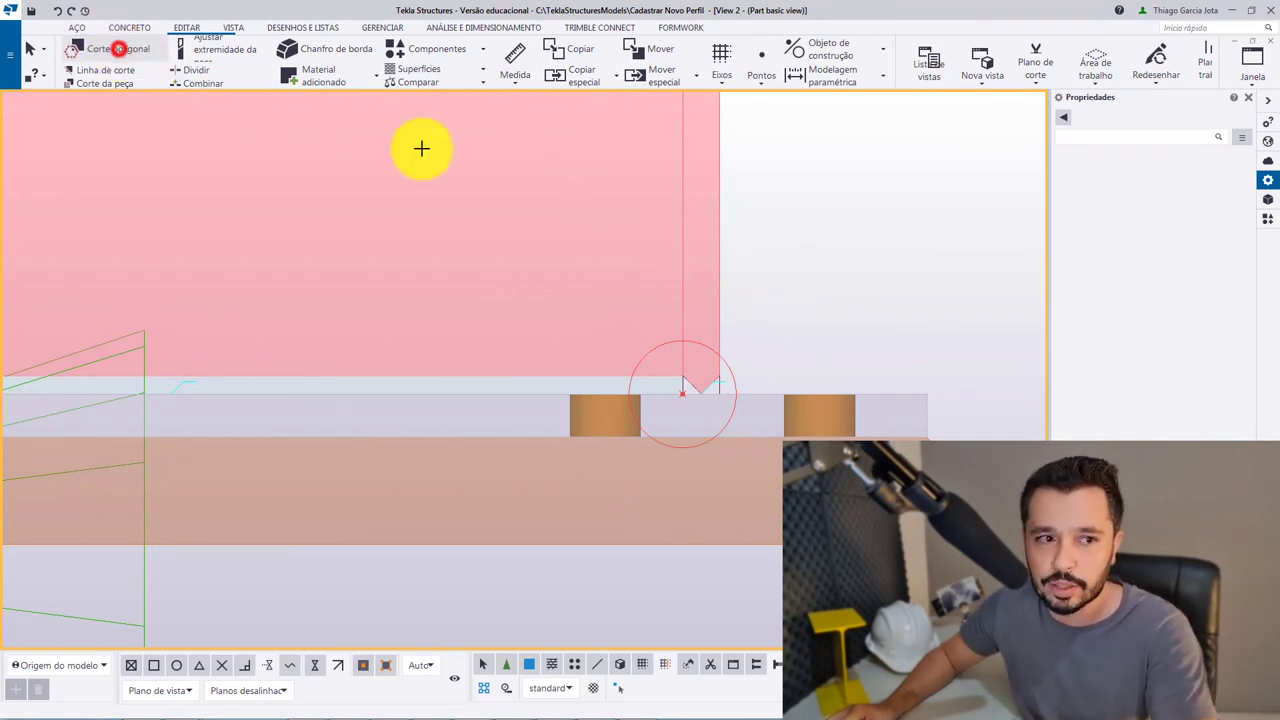
Start a polygon cut on the pink column with its first corner and a 25 mm edge.
left_click(720, 191)
scroll(834, 309, "up", 2)
scroll(772, 363, "up", 1)
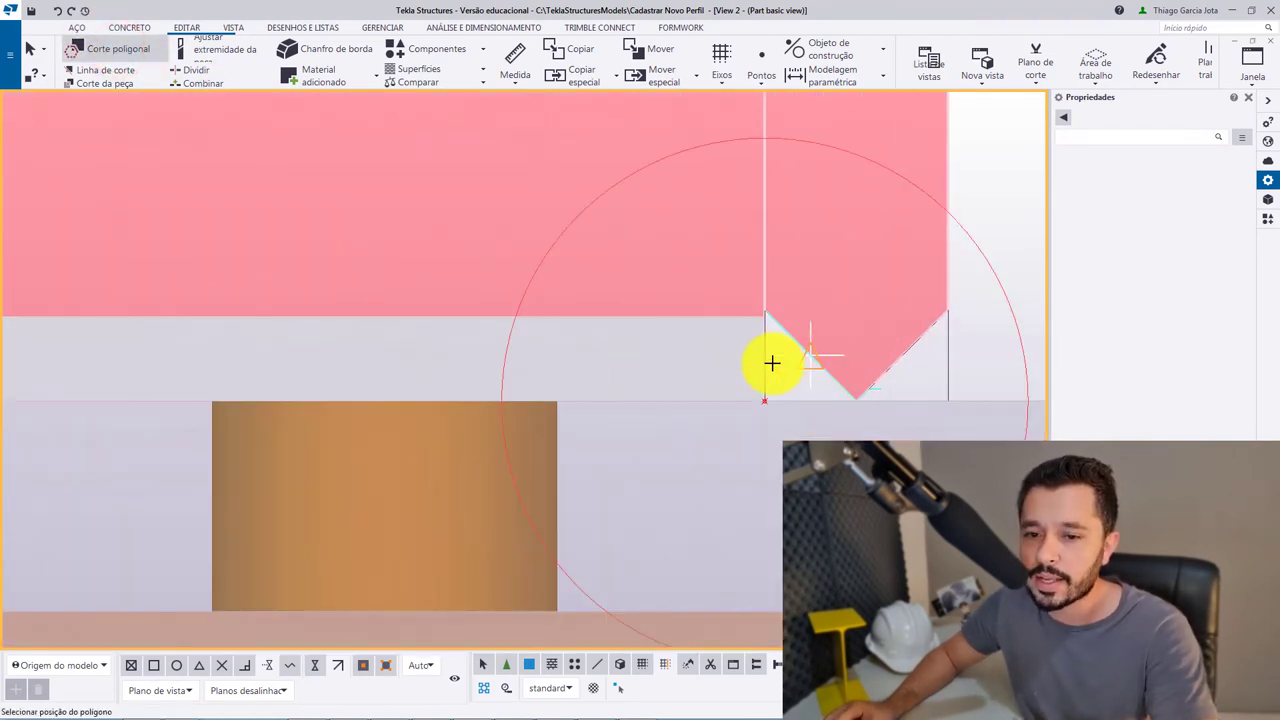
left_click(760, 397)
scroll(498, 401, "up", 3)
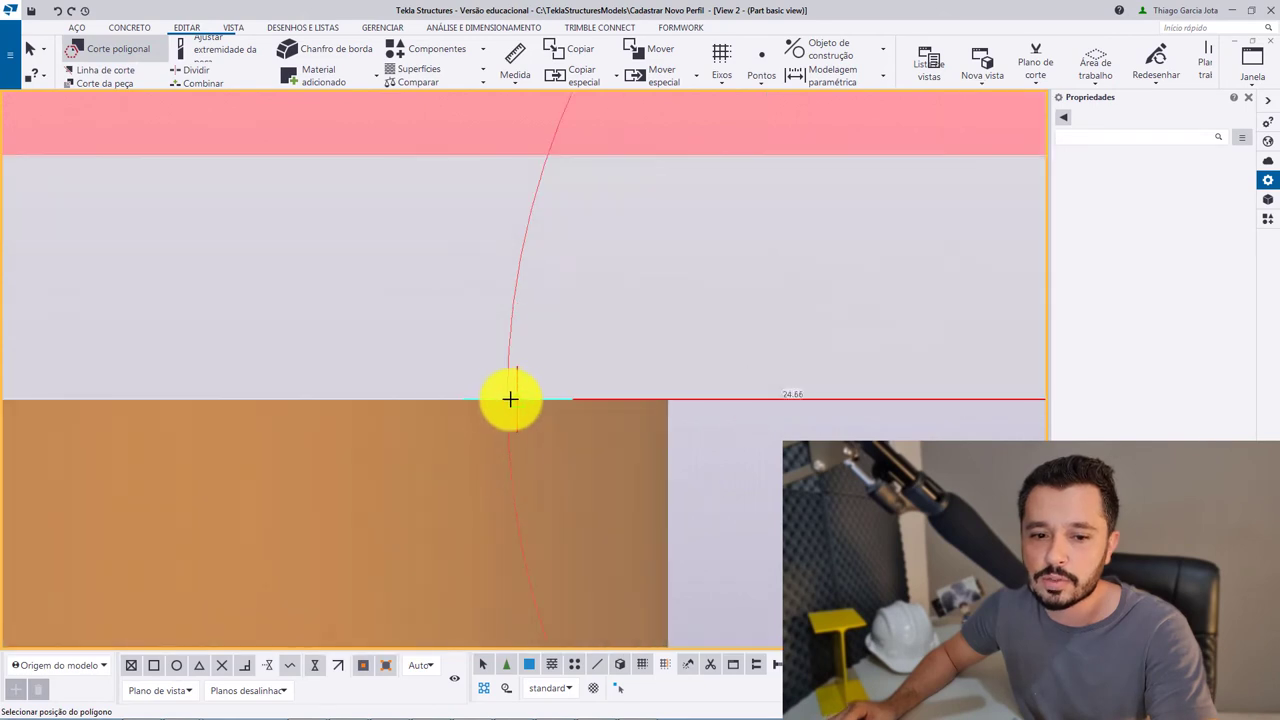
scroll(503, 400, "up", 1)
scroll(509, 391, "down", 6)
scroll(509, 391, "up", 3)
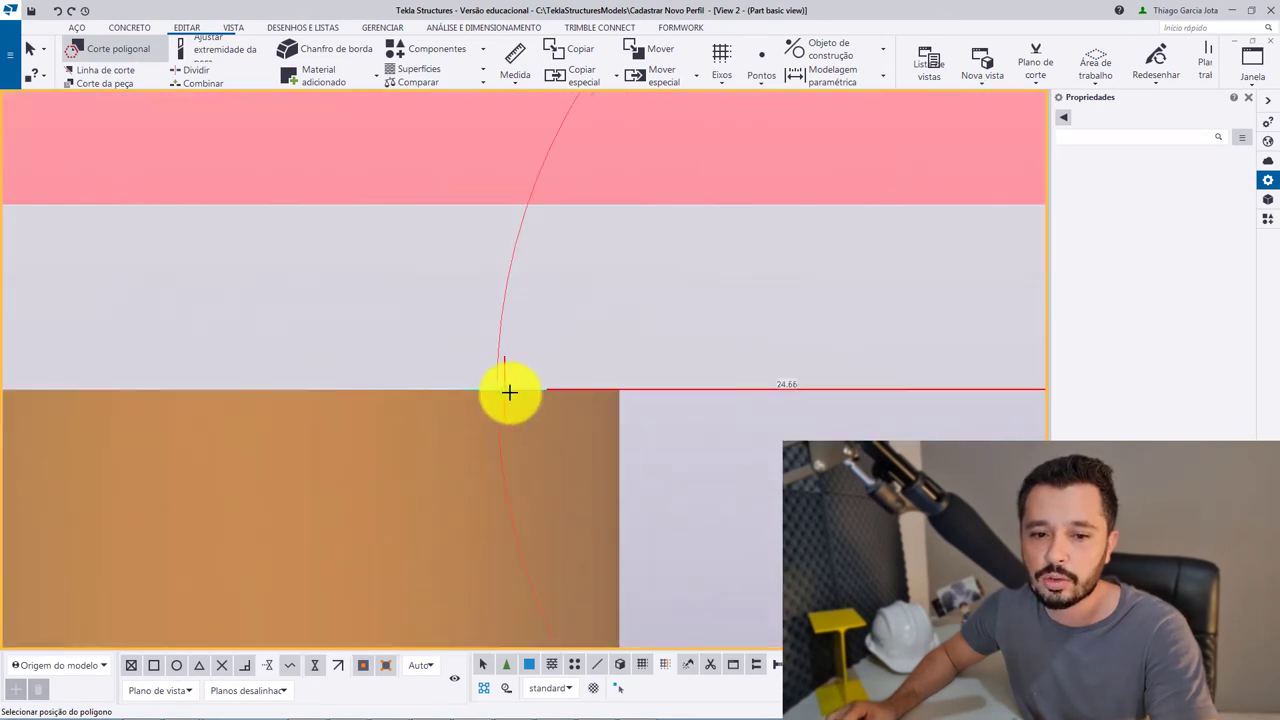
scroll(494, 391, "up", 1)
scroll(503, 374, "up", 1)
scroll(289, 373, "down", 6)
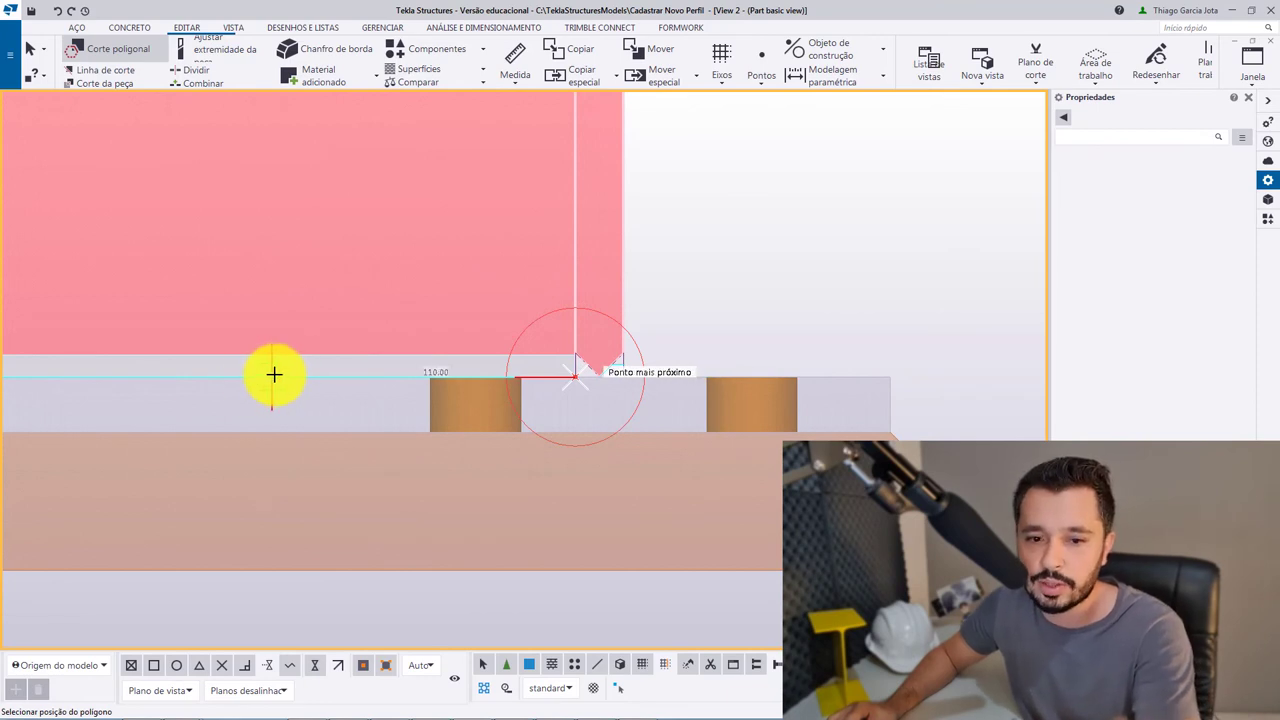
type("25")
key("Return")
Finish the polygon with corners on the construction circle, cutting the scallop beside the V-notch.
scroll(538, 320, "up", 2)
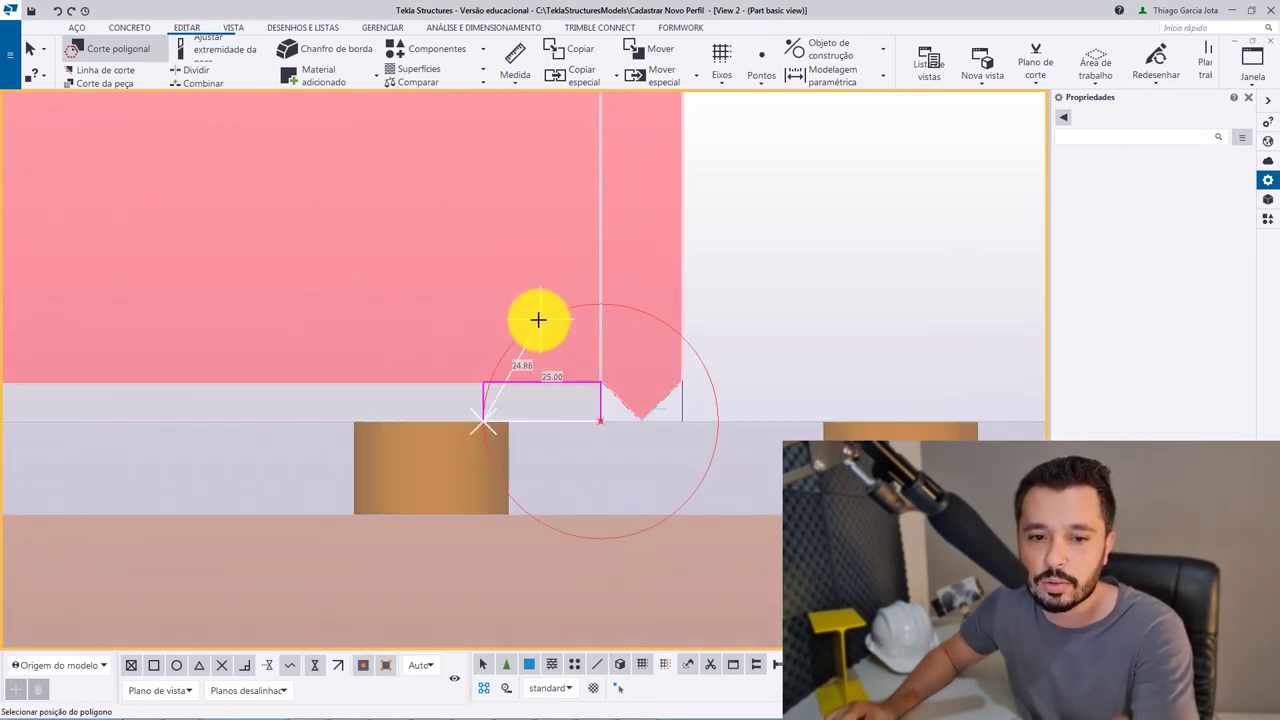
scroll(519, 329, "up", 2)
left_click(529, 323)
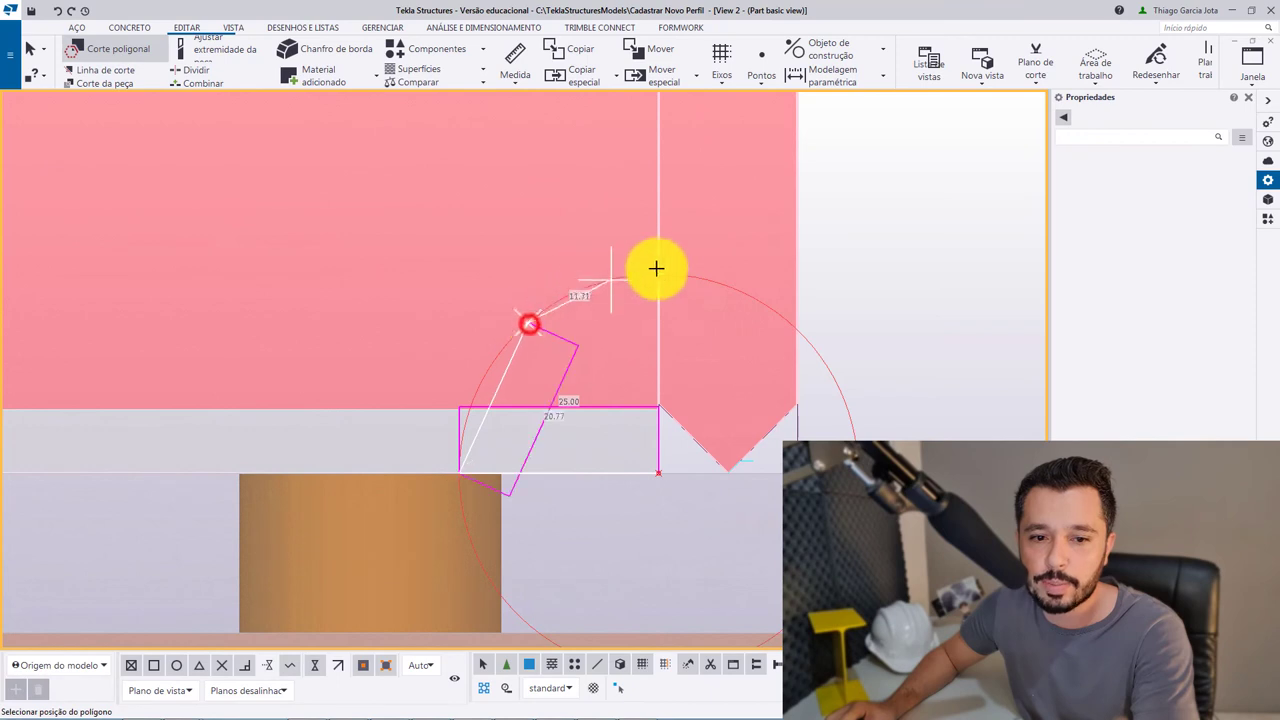
left_click(658, 270)
middle_click(871, 259)
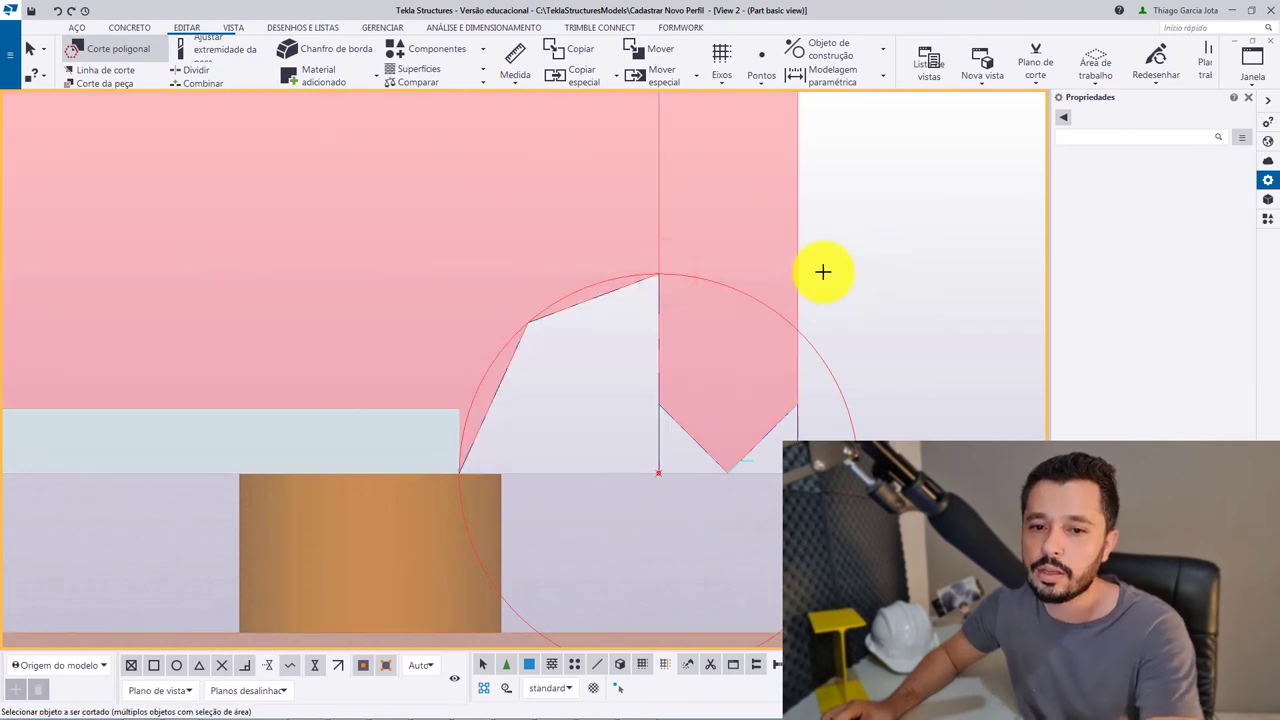
key("Escape")
left_click(565, 316)
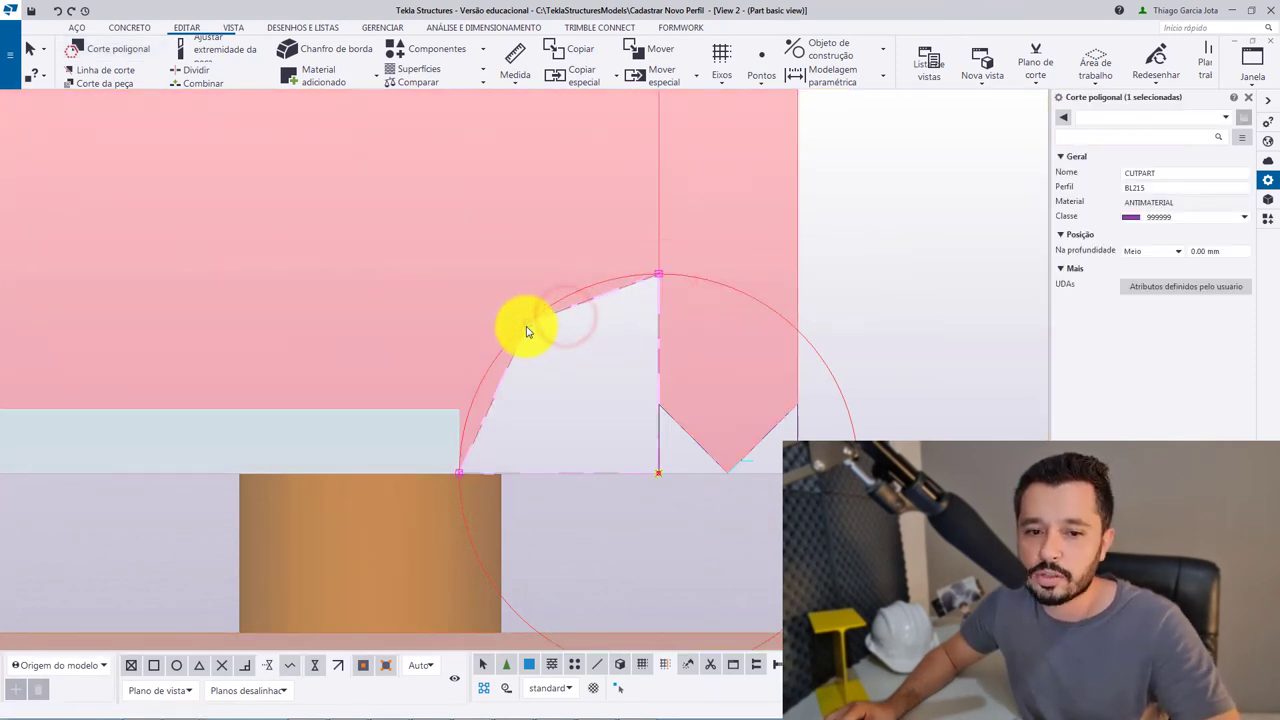
Set the cut corner's chamfer type to Ponto de arco and orbit into a 3D view.
left_click(527, 325)
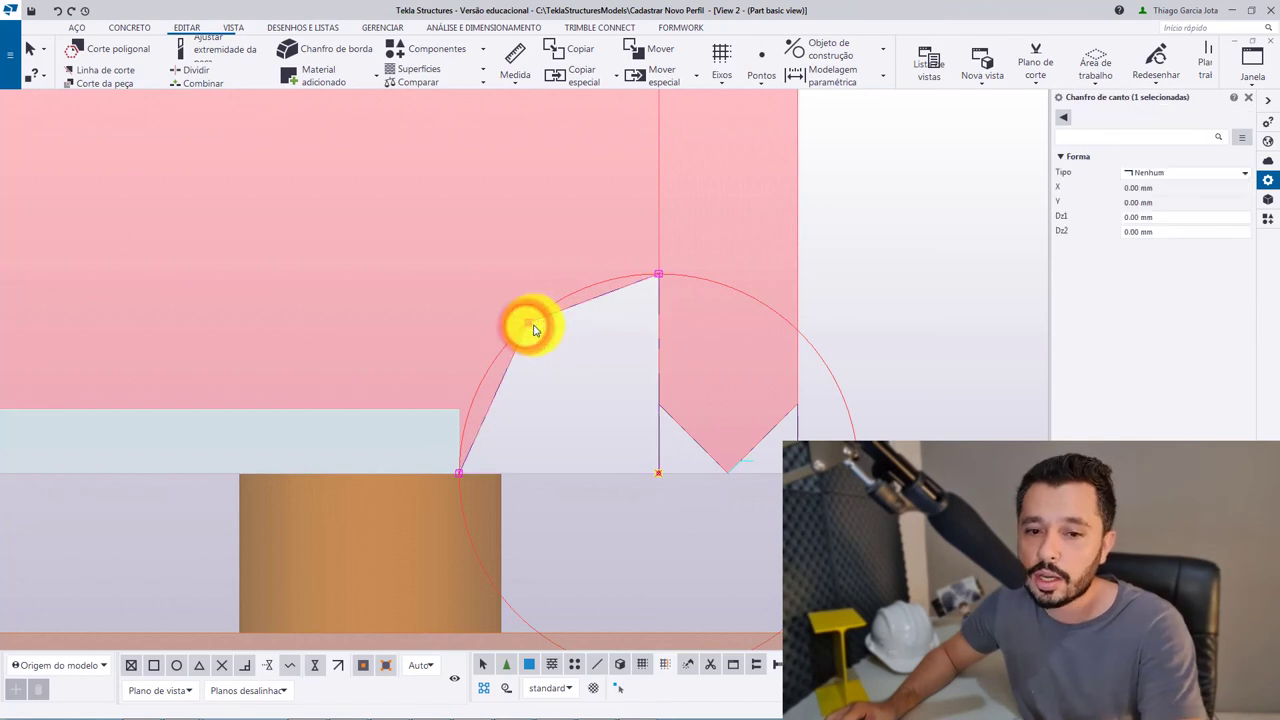
left_click(1135, 172)
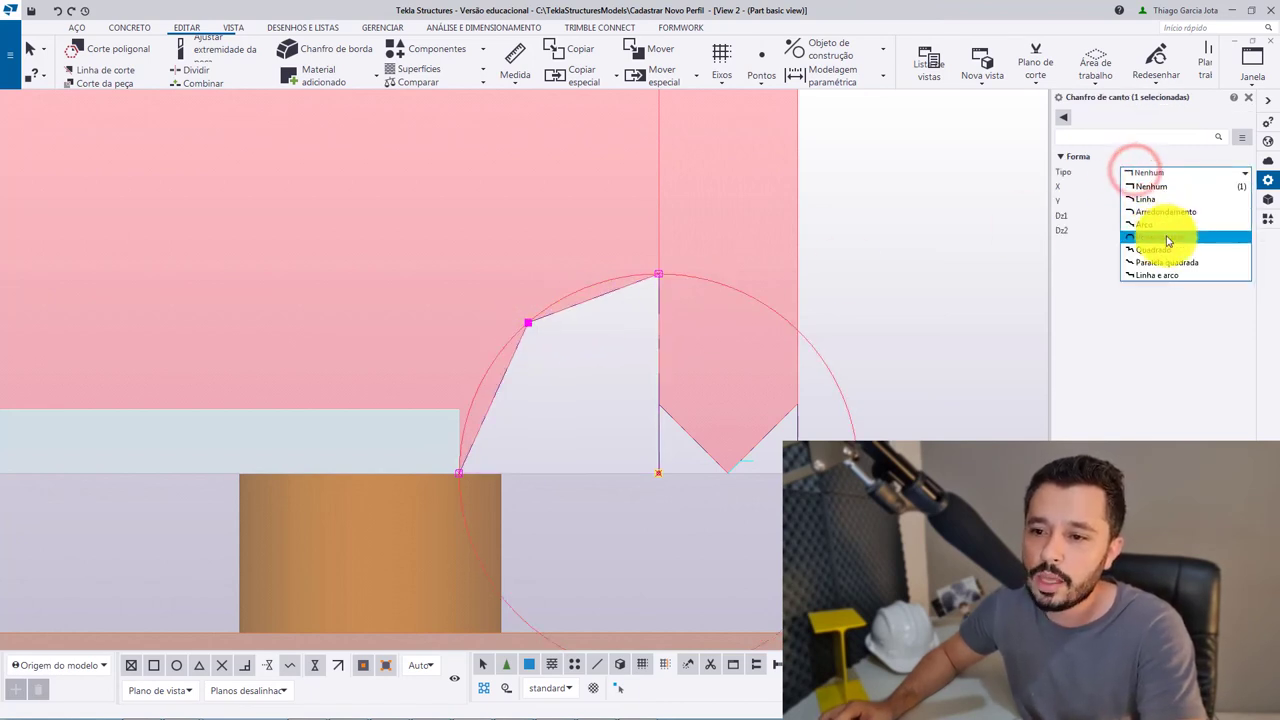
left_click(1160, 237)
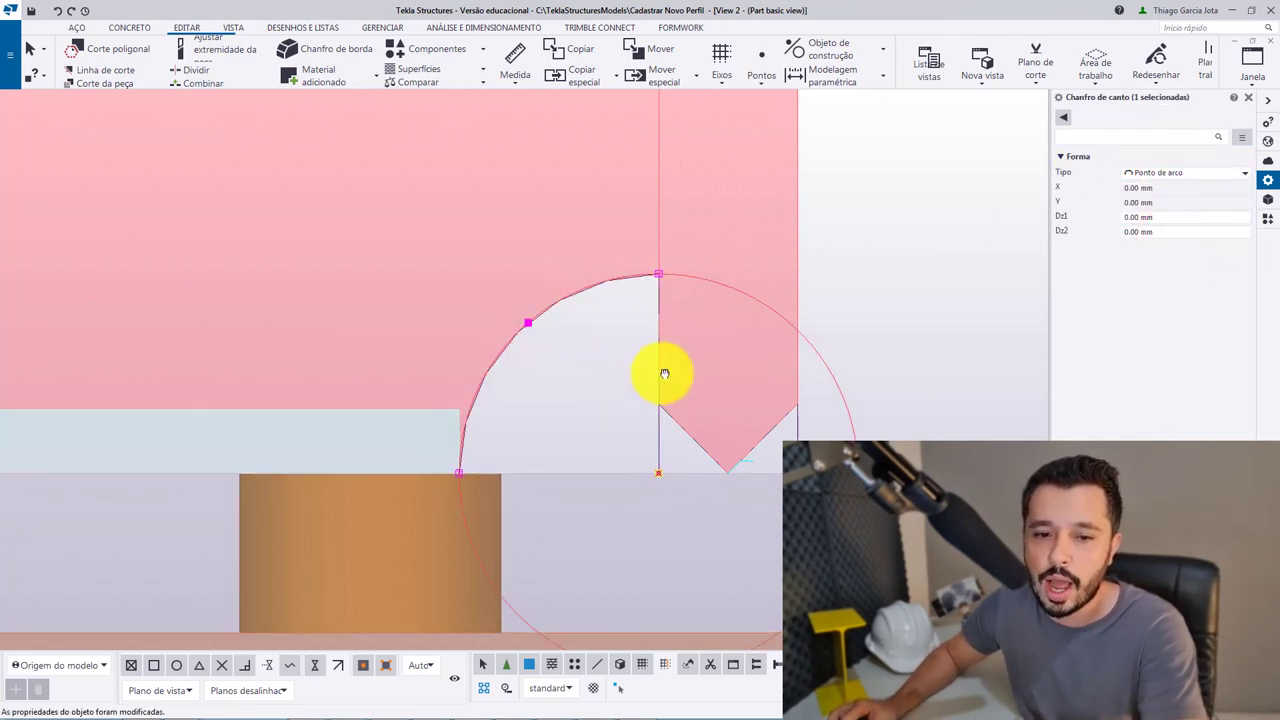
scroll(650, 362, "down", 2)
scroll(620, 354, "down", 2)
scroll(640, 352, "down", 2)
mouse_move(683, 348)
middle_mouse_down("ctrl")
mouse_move(671, 366)
mouse_move(537, 394)
mouse_move(734, 357)
mouse_move(731, 382)
mouse_move(609, 397)
mouse_move(694, 411)
mouse_move(682, 416)
middle_mouse_up("ctrl")
scroll(608, 371, "up", 2)
scroll(651, 349, "up", 2)
scroll(643, 365, "up", 2)
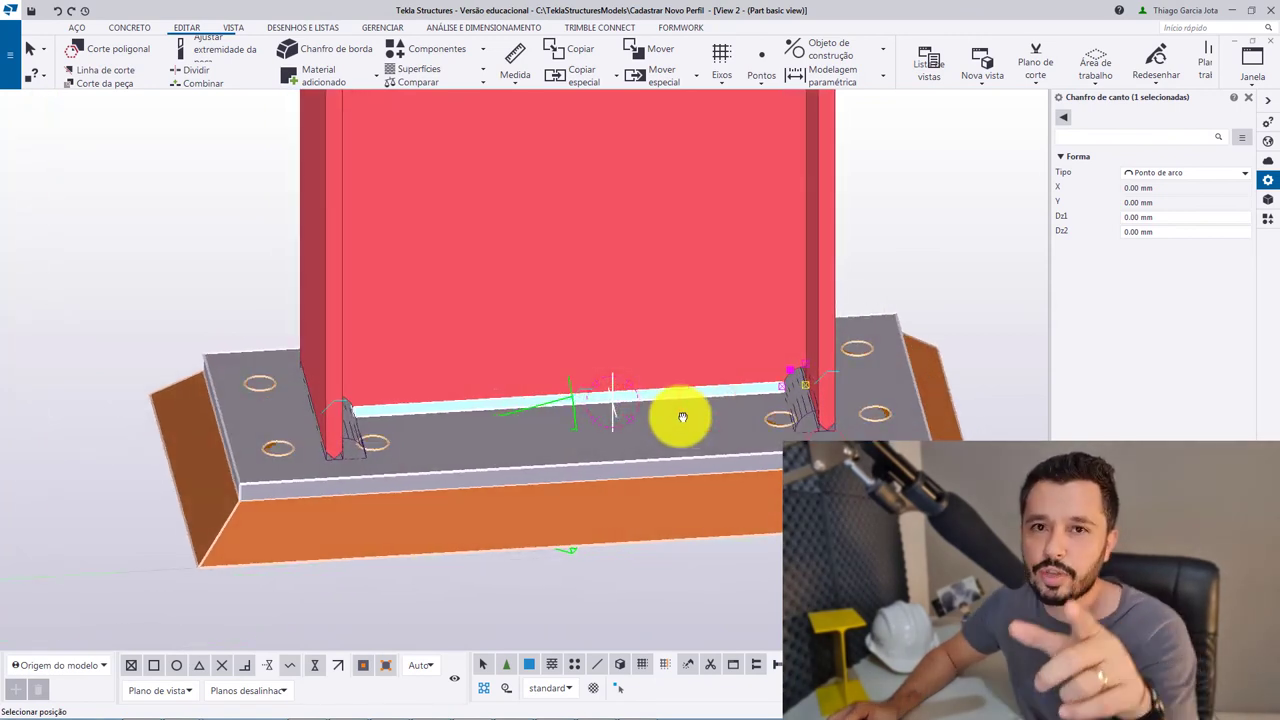